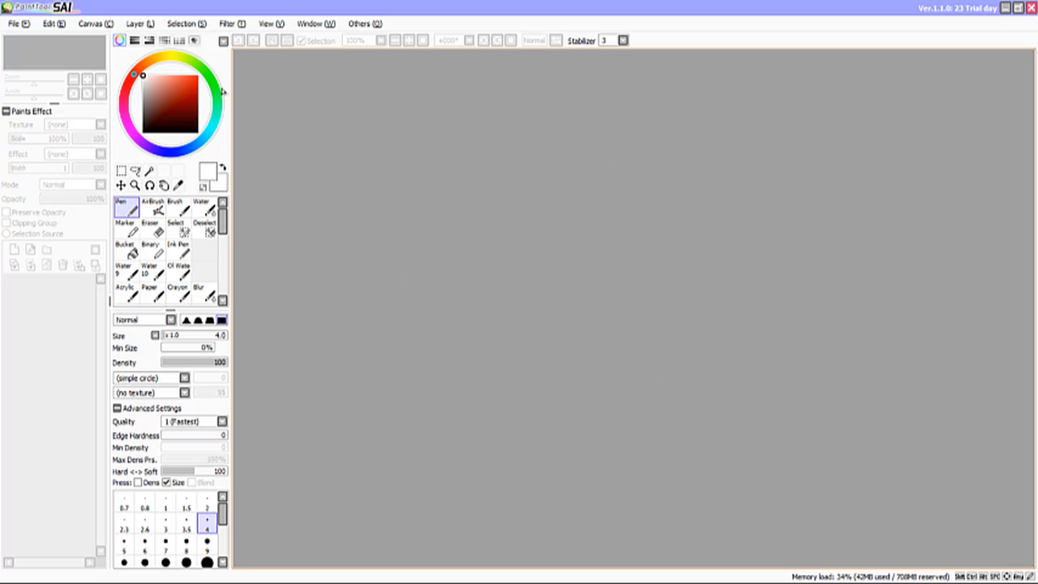
left_click(22, 24)
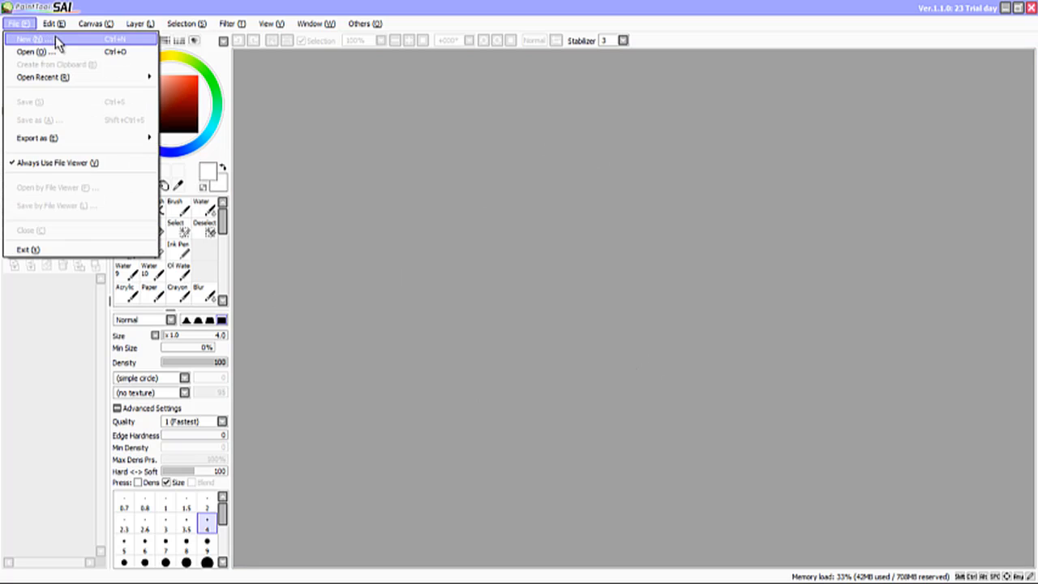
left_click(55, 37)
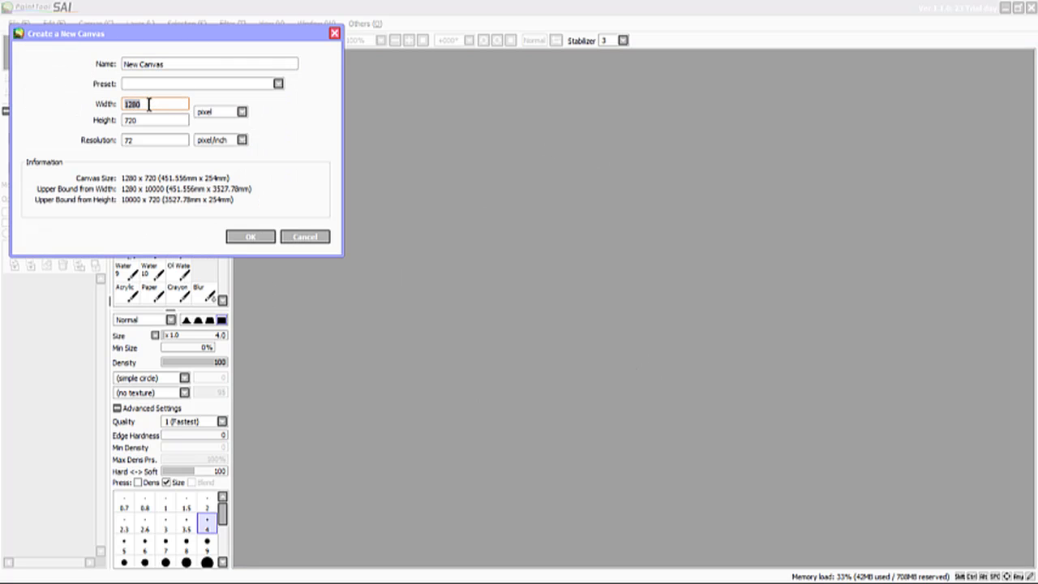
left_click(251, 235)
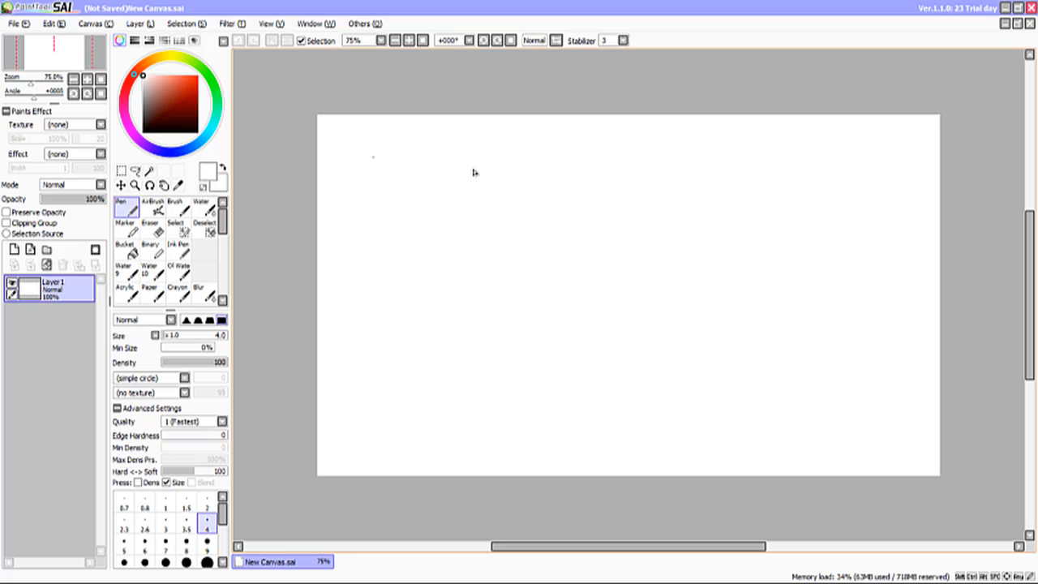
left_click(20, 23)
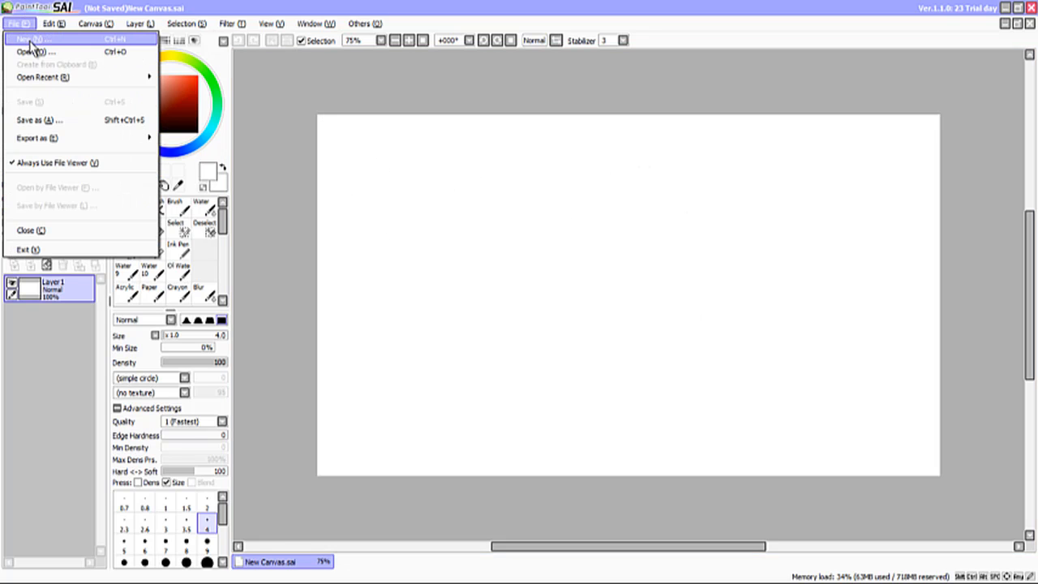
left_click(46, 230)
- Create a new blank canvas of 1280 x 720 pixels at 72 pixels per inch
left_click(18, 23)
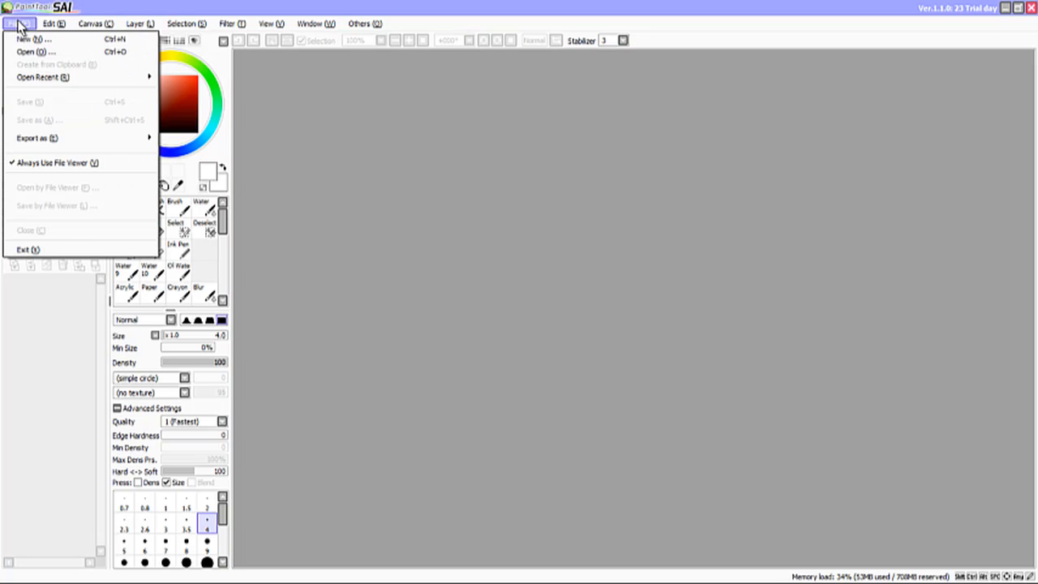
left_click(31, 37)
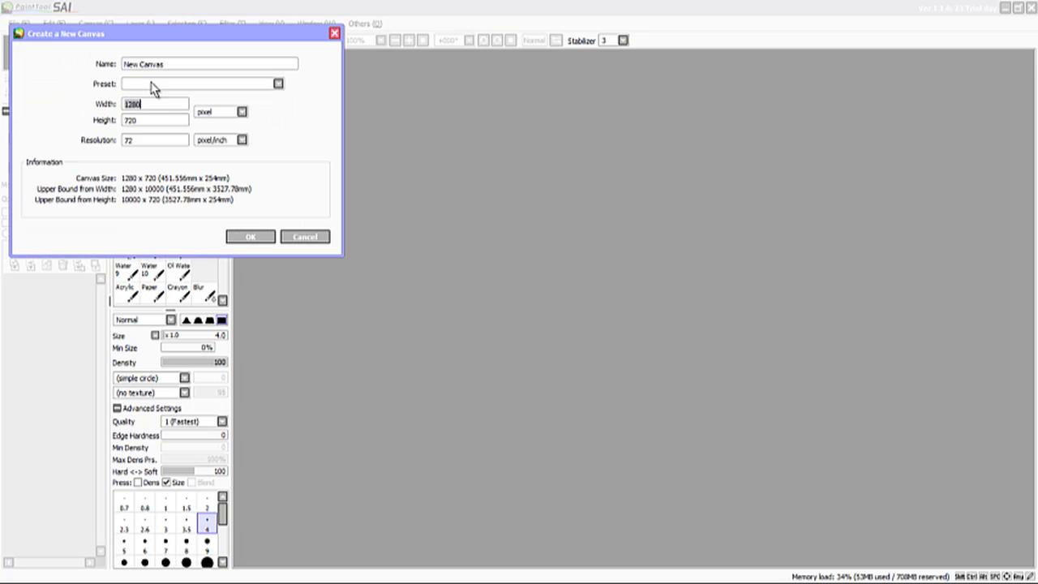
left_click(253, 237)
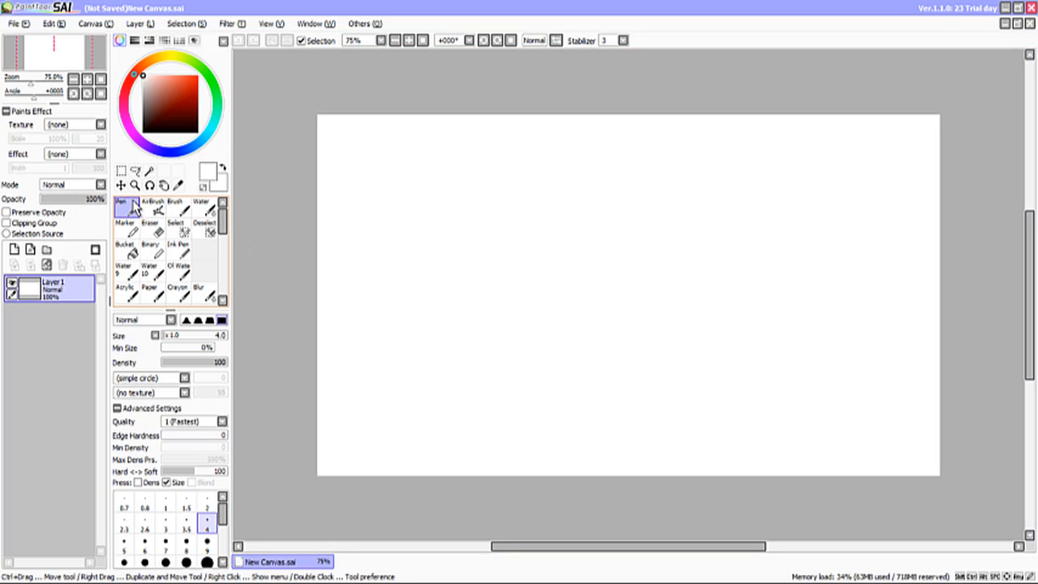
- Scribble dark red freehand lines all over the canvas with the Pen tool at size 4
left_click(178, 209)
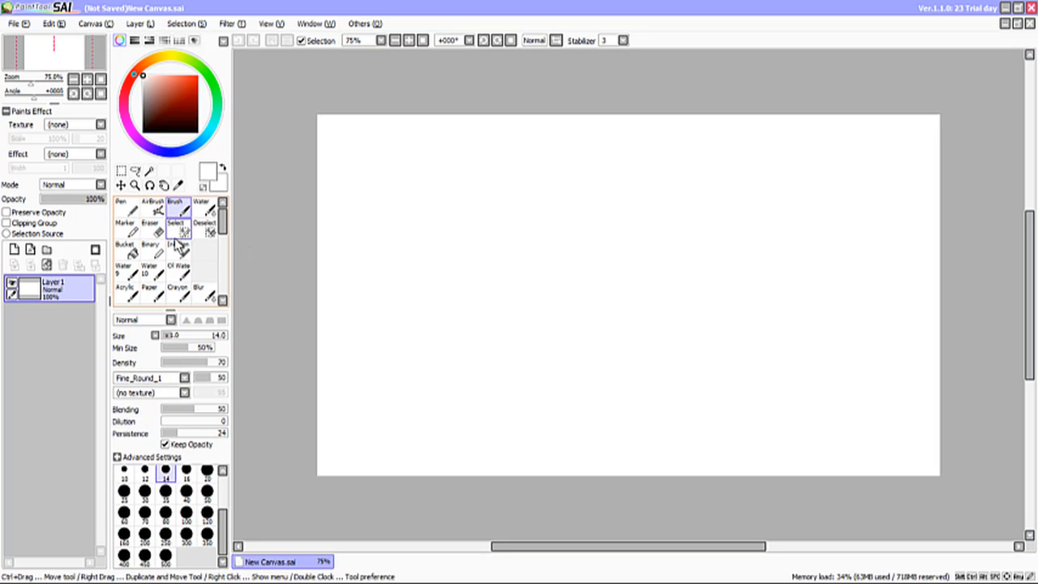
left_click(126, 206)
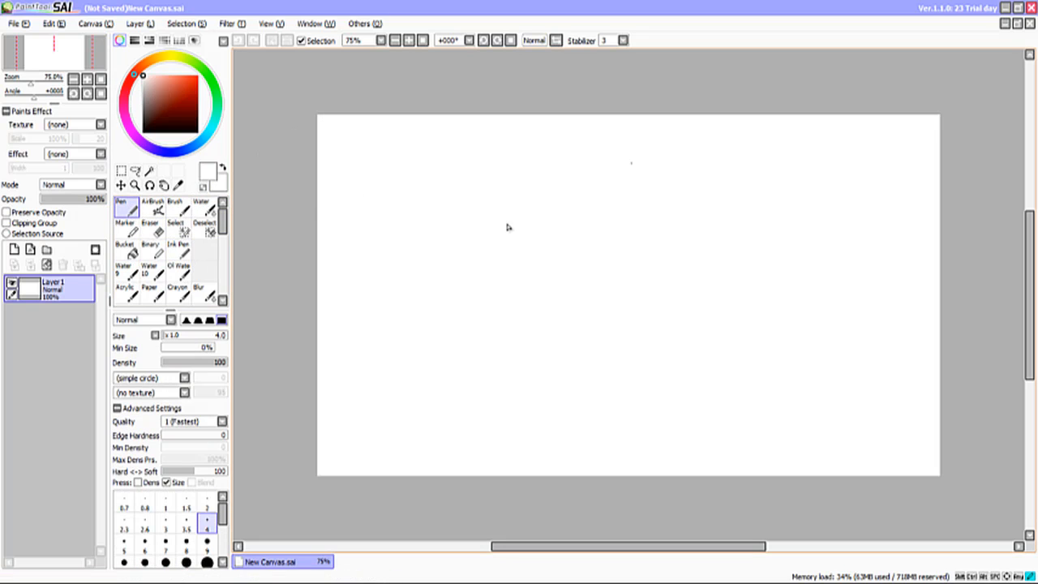
left_click(873, 307)
left_click_drag(169, 102, 198, 99)
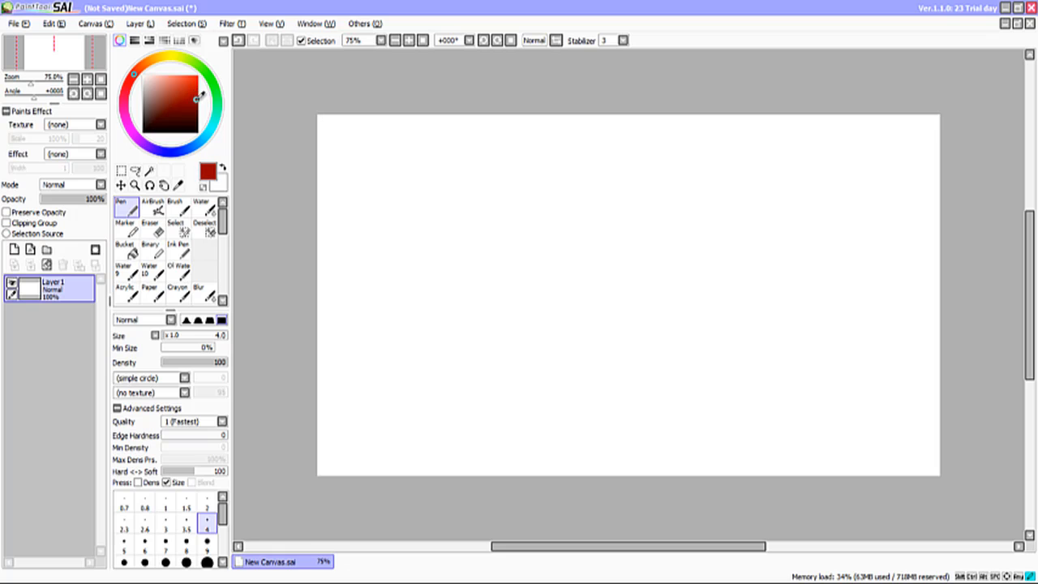
mouse_move(375, 193)
left_mouse_down()
mouse_move(443, 282)
mouse_move(590, 556)
mouse_move(541, 382)
mouse_move(843, 396)
mouse_move(858, 241)
mouse_move(613, 301)
left_mouse_up()
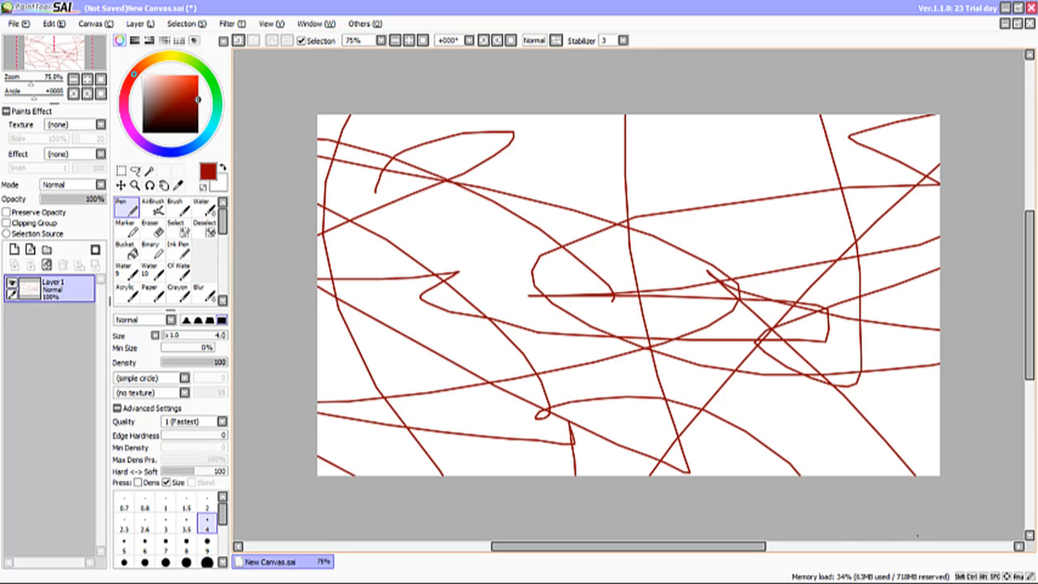
- Add dark blue and olive-yellow freehand Pen scribbles across the whole canvas
left_click(173, 150)
mouse_move(329, 126)
left_mouse_down()
mouse_move(878, 197)
mouse_move(794, 474)
mouse_move(364, 431)
mouse_move(597, 478)
mouse_move(589, 454)
mouse_move(892, 477)
left_mouse_up()
mouse_move(940, 54)
left_mouse_down()
mouse_move(628, 476)
mouse_move(640, 356)
left_mouse_up()
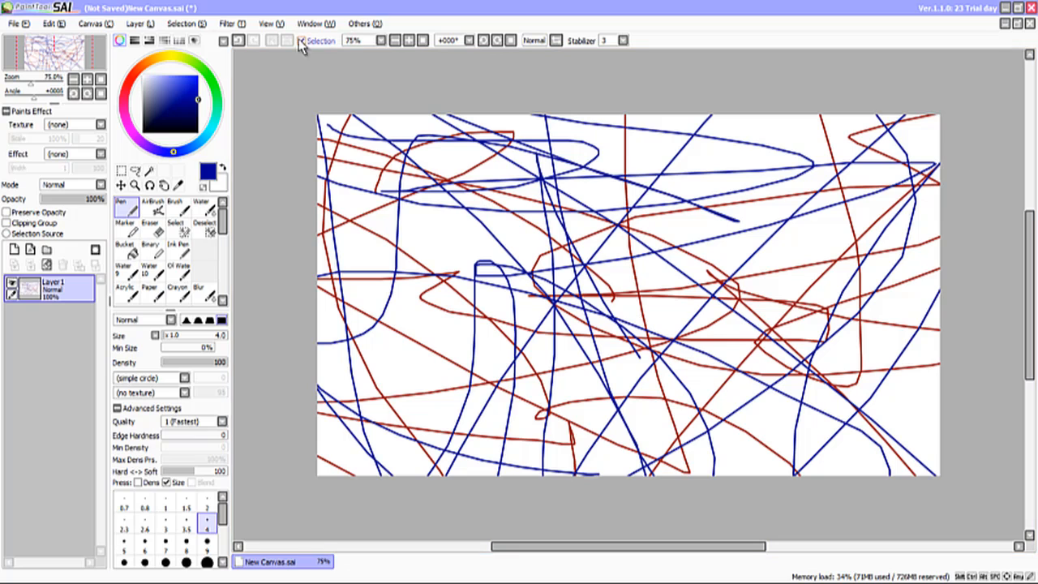
left_click(172, 61)
mouse_move(733, 334)
left_mouse_down()
mouse_move(479, 286)
mouse_move(379, 326)
mouse_move(788, 309)
mouse_move(595, 166)
mouse_move(319, 2)
mouse_move(507, 346)
mouse_move(747, 315)
mouse_move(984, 551)
left_mouse_up()
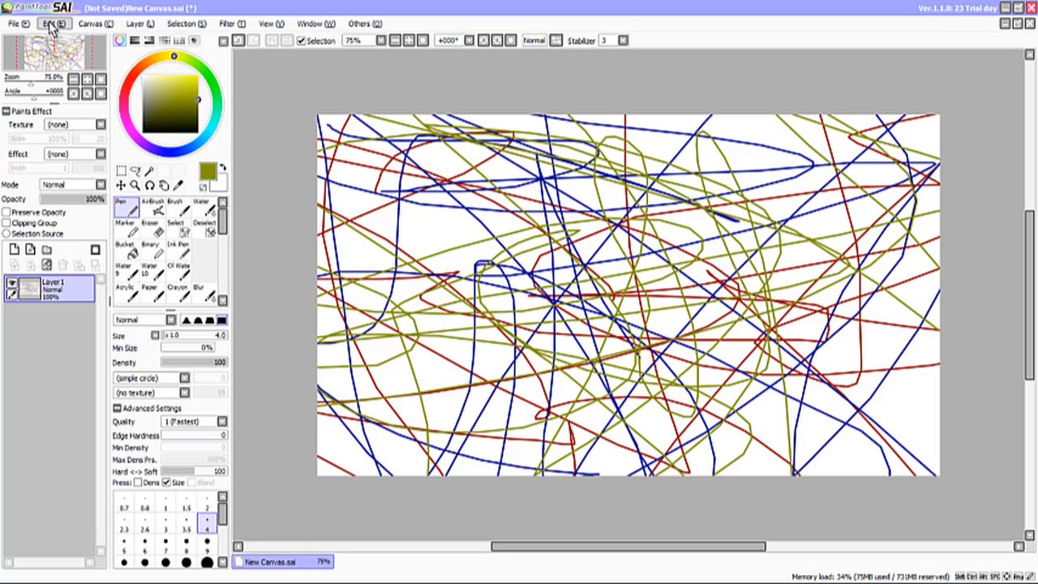
- Open the image stark.png from the Desktop folder
left_click(18, 24)
left_click(38, 52)
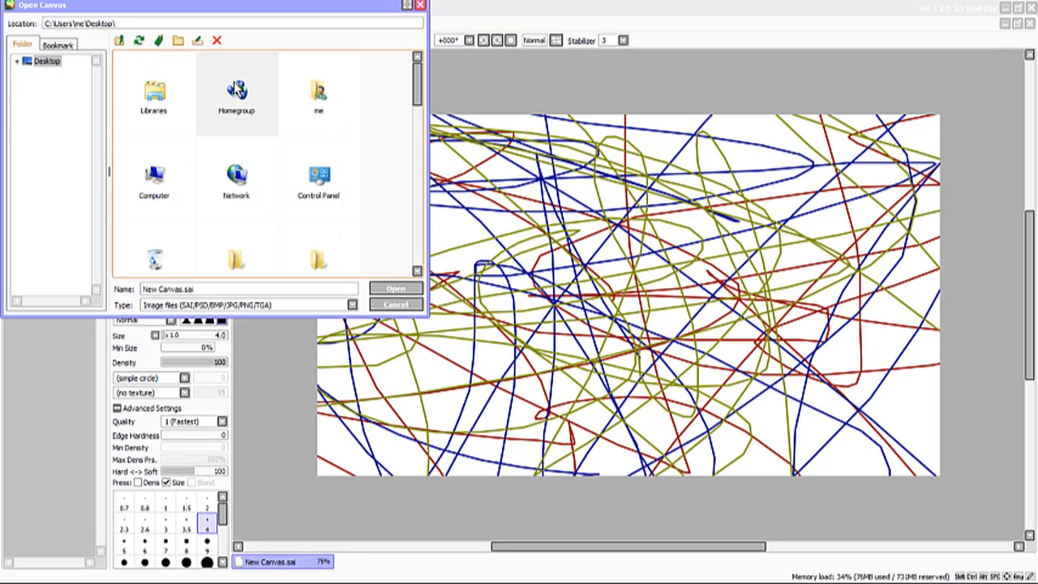
left_click_drag(415, 88, 419, 248)
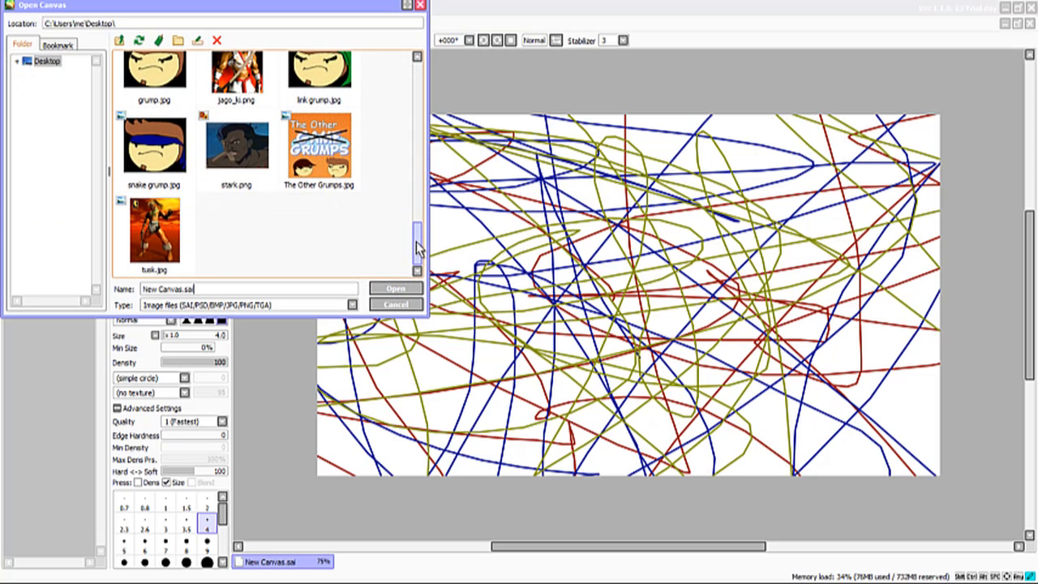
double_click(230, 139)
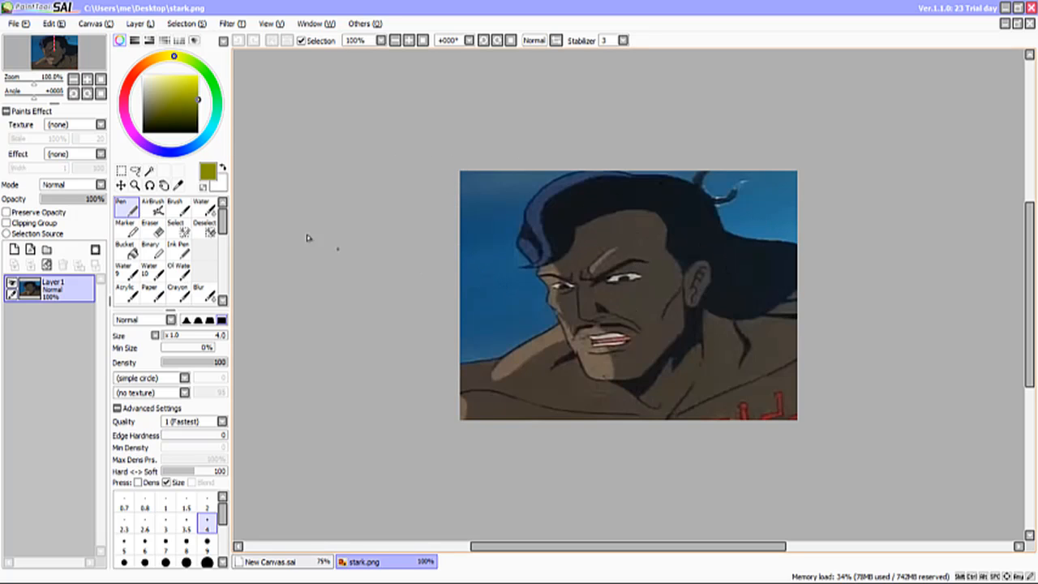
- Select the man's head and shoulders with the Lasso, tracing the outline against the blue background and around the image edges
scroll(569, 257, "up", 2)
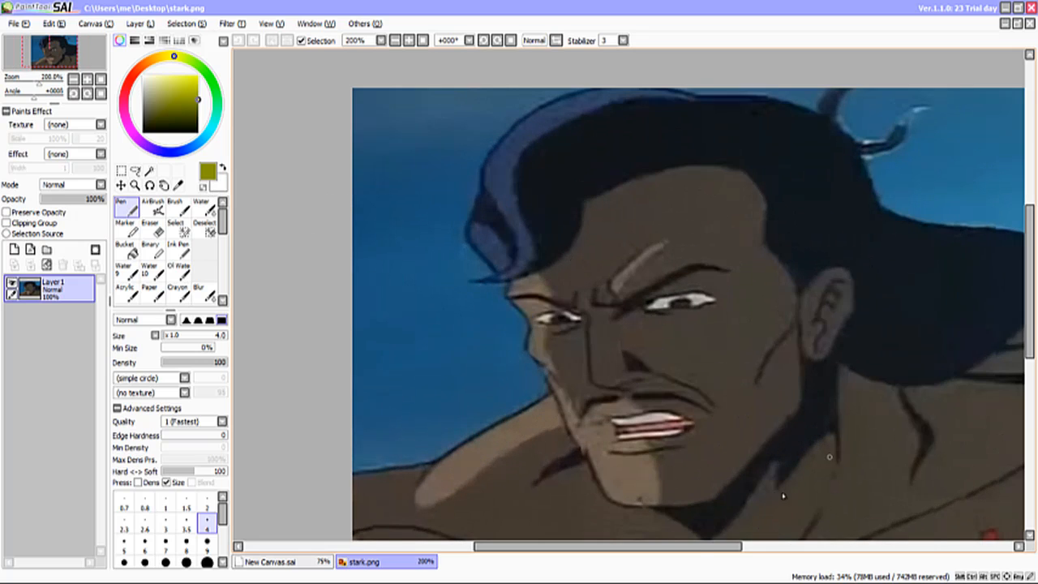
left_click_drag(690, 546, 723, 546)
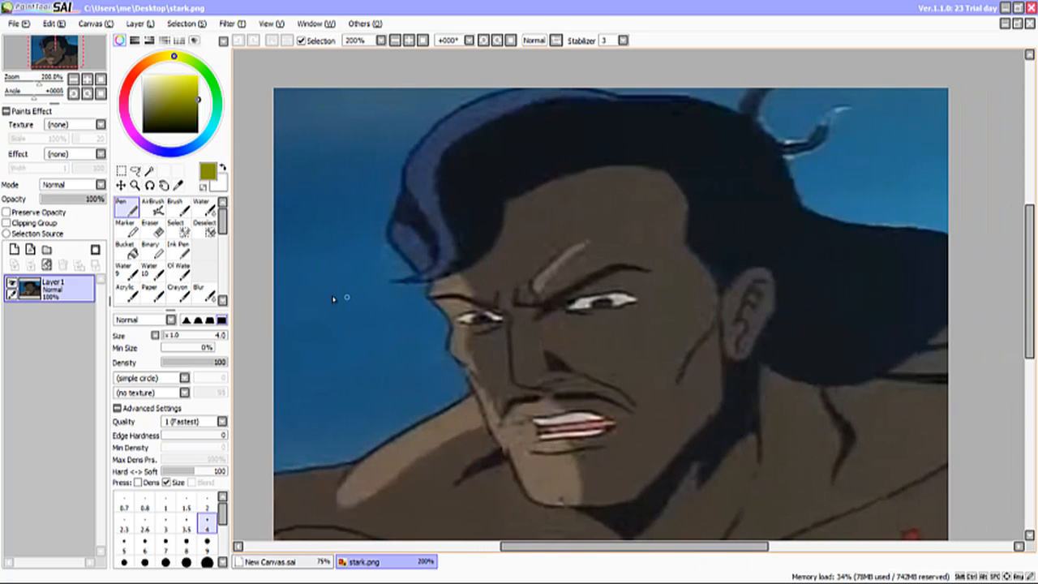
left_click(136, 171)
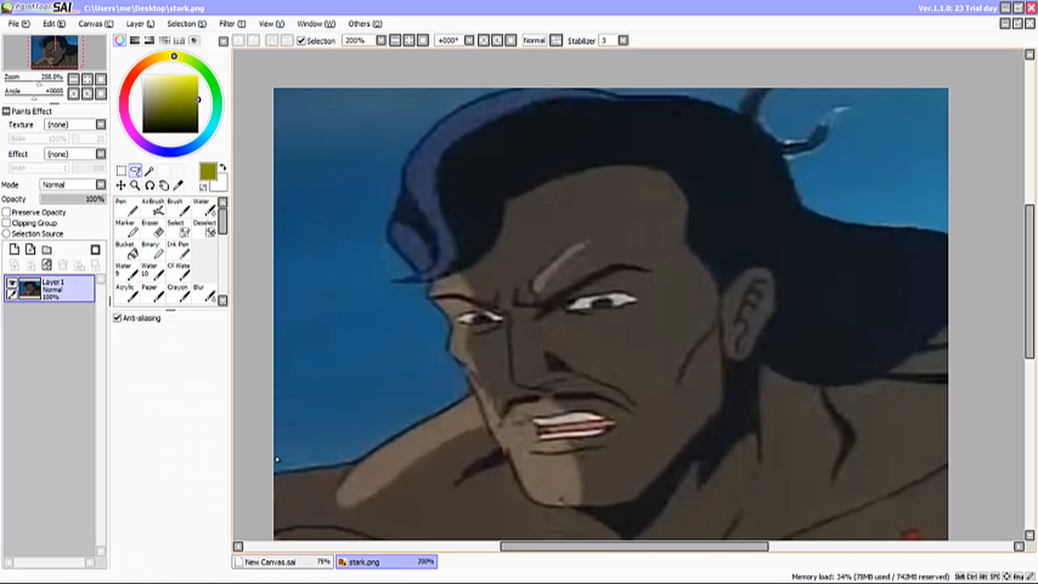
mouse_move(268, 478)
left_mouse_down()
mouse_move(368, 448)
mouse_move(408, 415)
mouse_move(456, 399)
mouse_move(457, 371)
mouse_move(423, 306)
mouse_move(386, 298)
mouse_move(370, 280)
mouse_move(389, 273)
mouse_move(370, 199)
mouse_move(421, 126)
mouse_move(484, 89)
mouse_move(535, 80)
mouse_move(678, 94)
left_mouse_up()
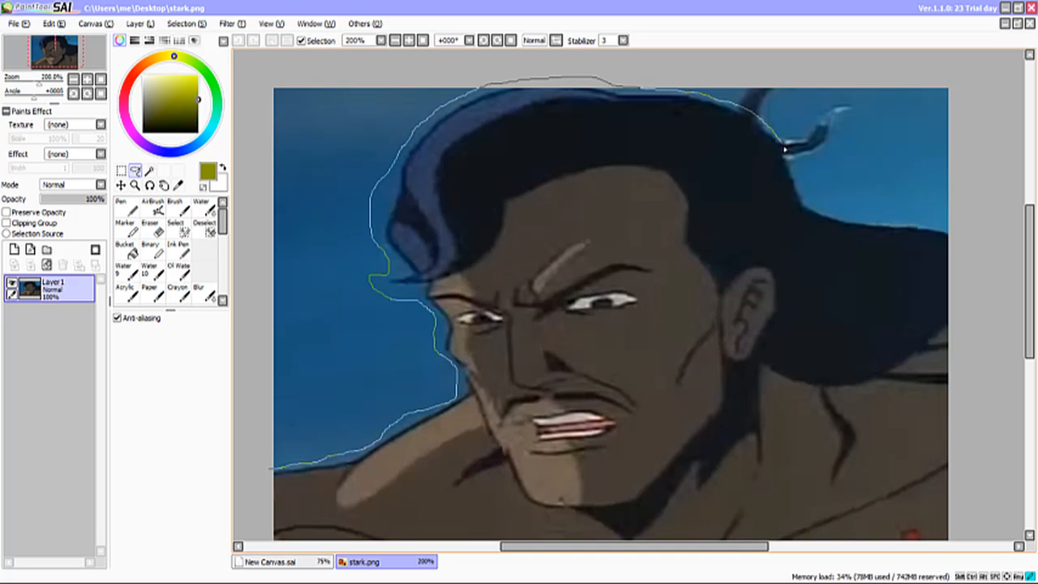
mouse_move(816, 205)
left_mouse_down()
mouse_move(957, 239)
mouse_move(978, 290)
mouse_move(983, 362)
mouse_move(980, 560)
left_mouse_up()
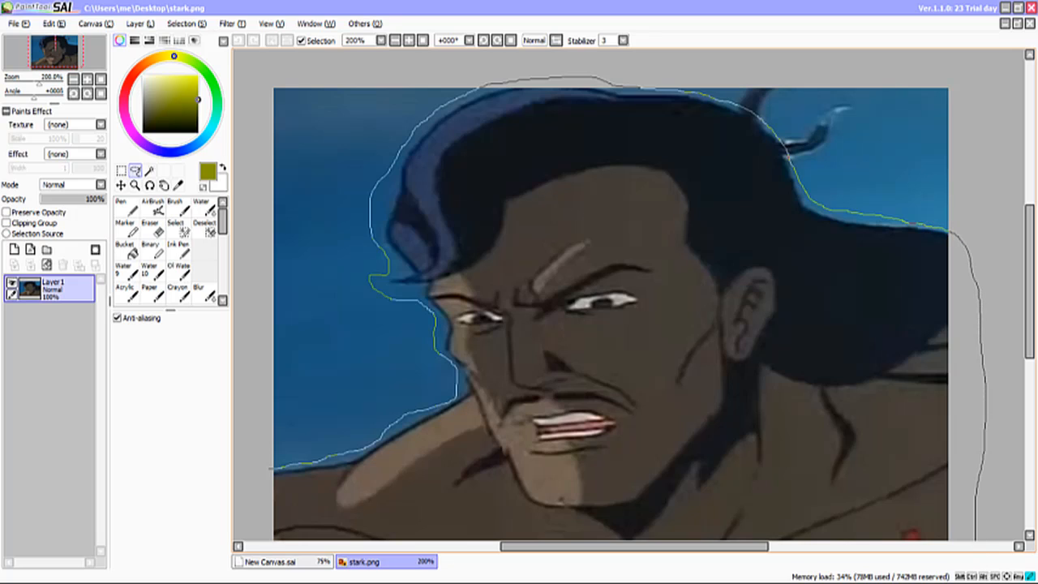
mouse_move(275, 574)
left_mouse_down()
mouse_move(256, 551)
mouse_move(273, 469)
left_mouse_up()
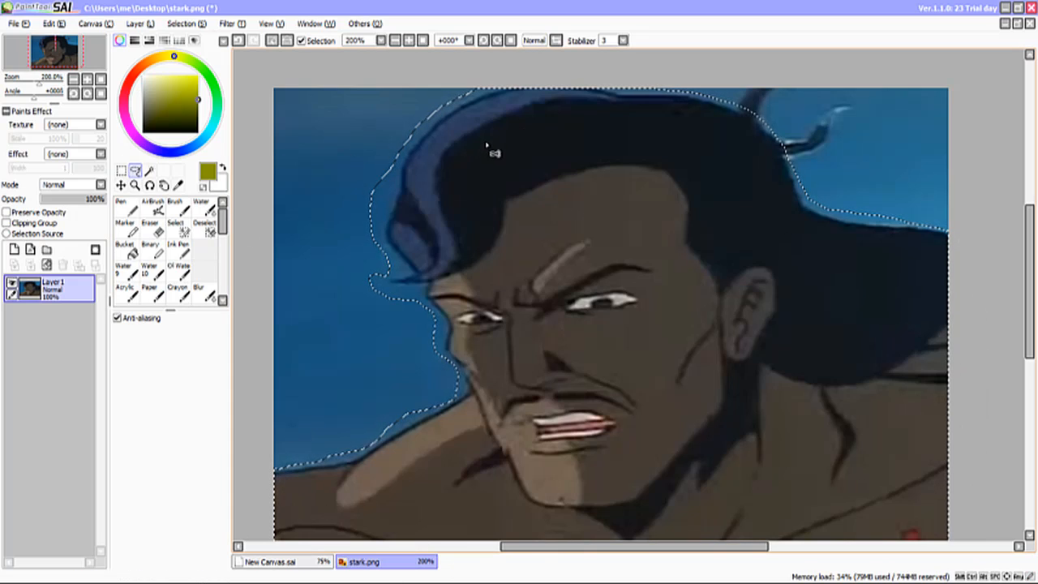
- Cut the selected figure out of stark.png and paste it into New Canvas.sai
left_click(55, 24)
left_click(86, 78)
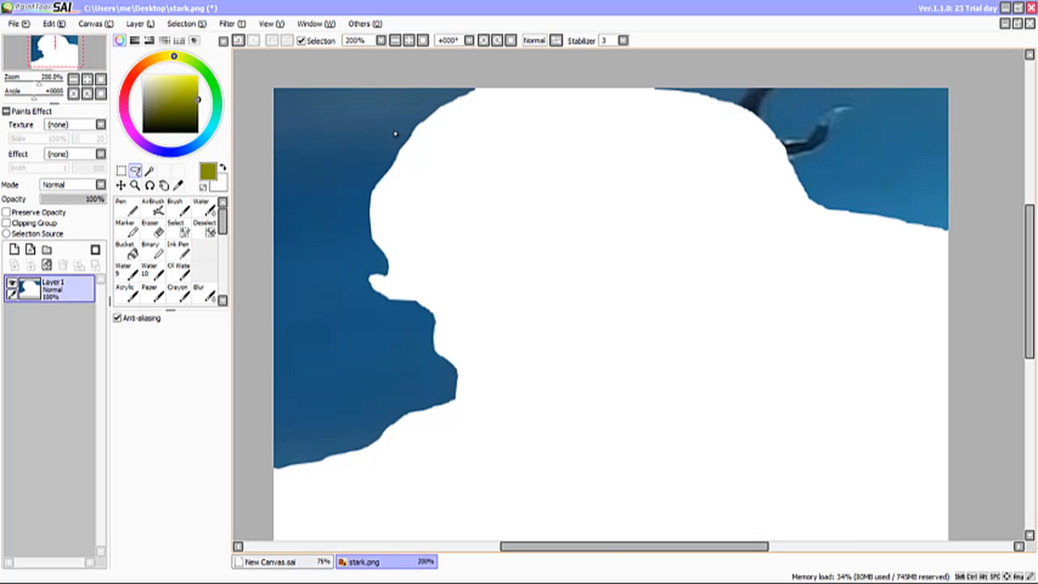
left_click(271, 562)
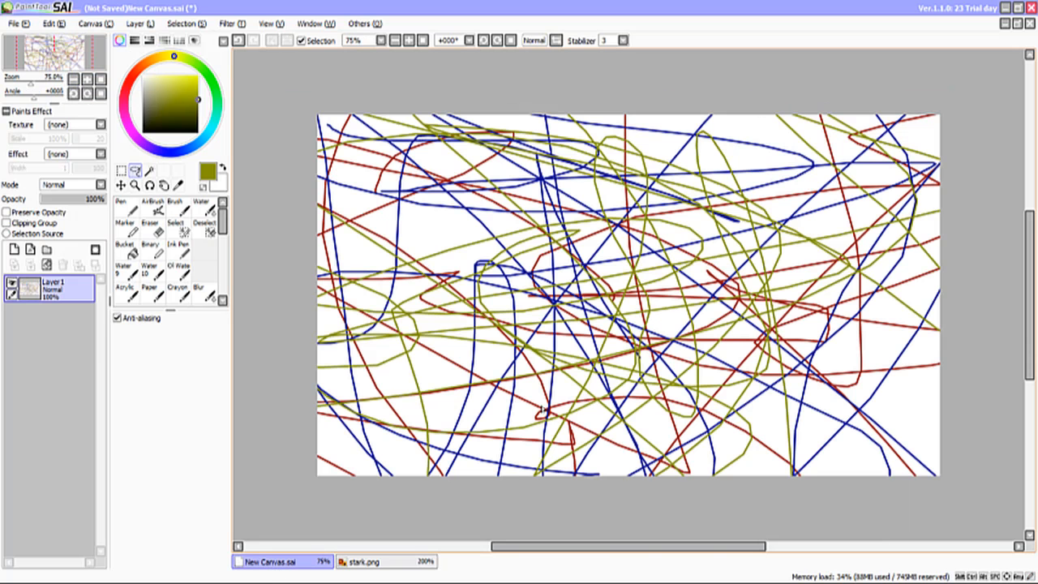
left_click(54, 23)
left_click(65, 96)
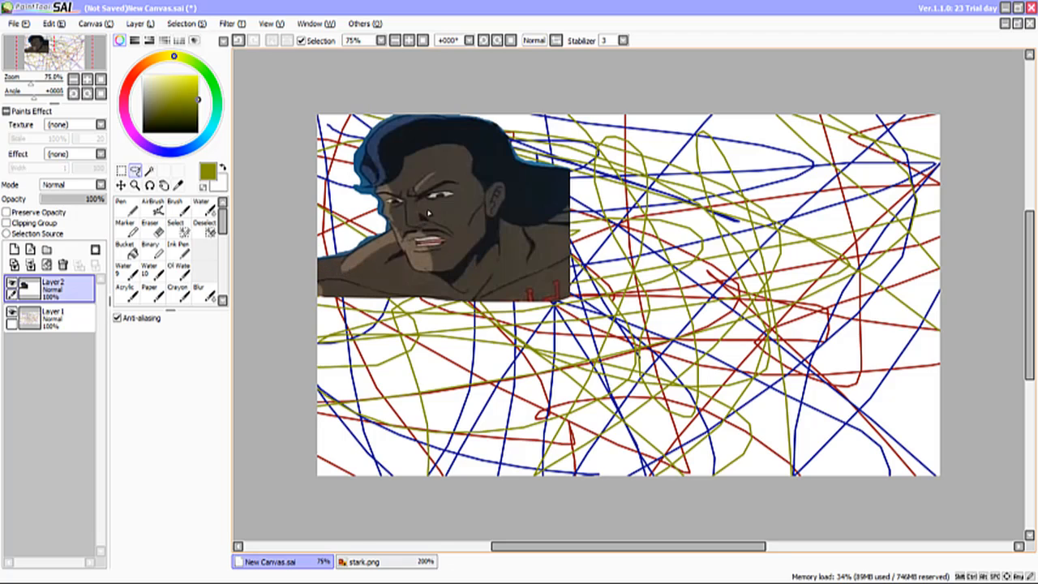
- Undo the paste in New Canvas.sai and the cut in stark.png
left_click(54, 24)
left_click(81, 36)
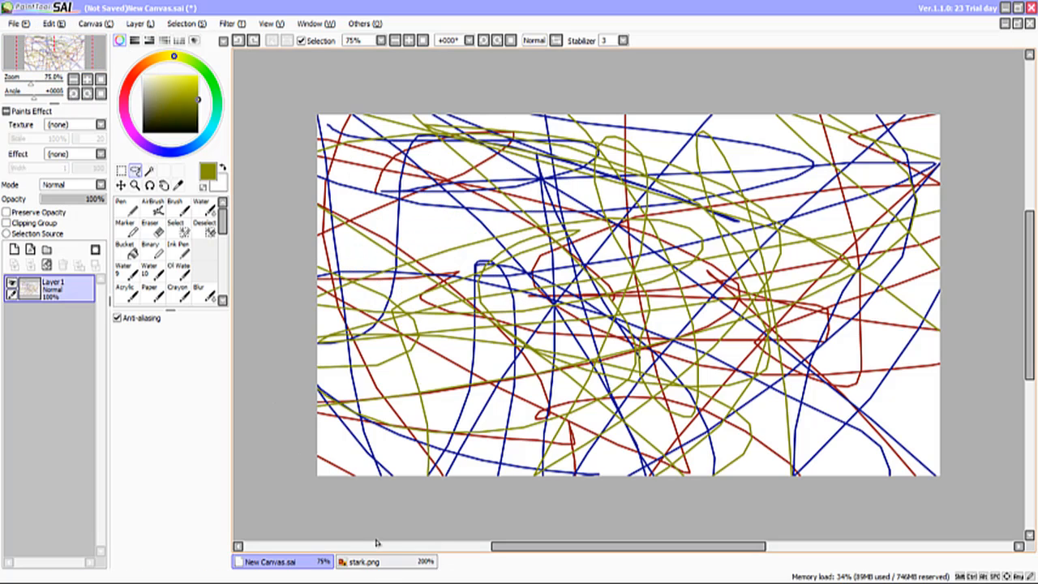
left_click(374, 565)
left_click(53, 23)
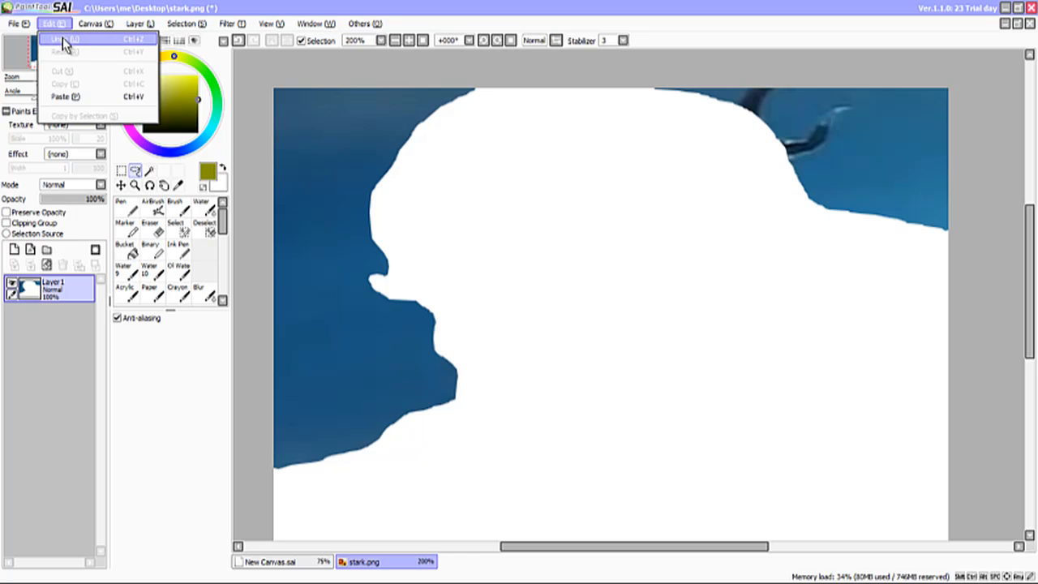
left_click(65, 41)
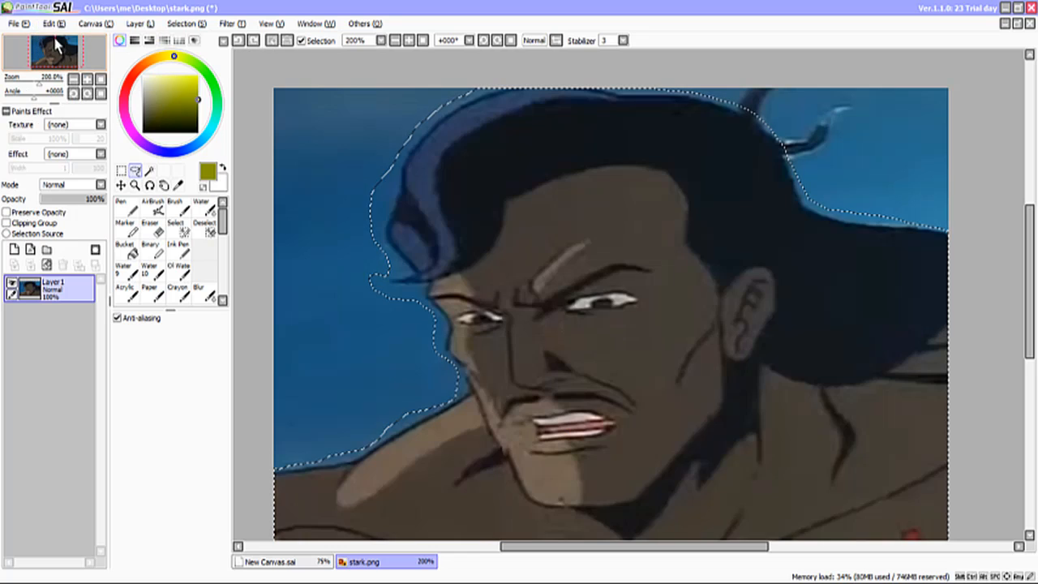
- Remove freehand stripes from the figure's selection with the Deselect tool at size 12, crossing the head, ear and shoulders
left_click(209, 233)
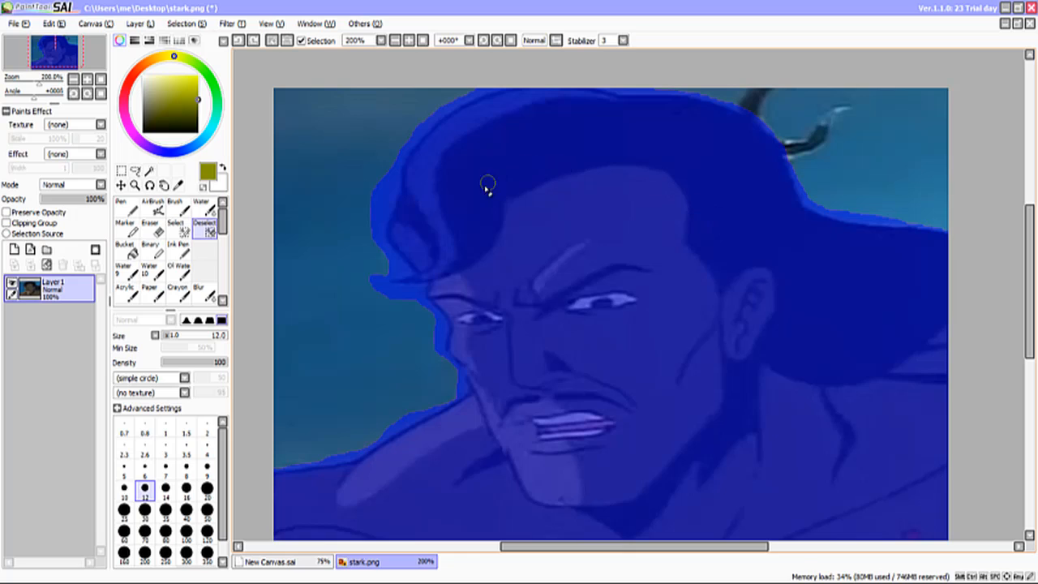
left_click(210, 232)
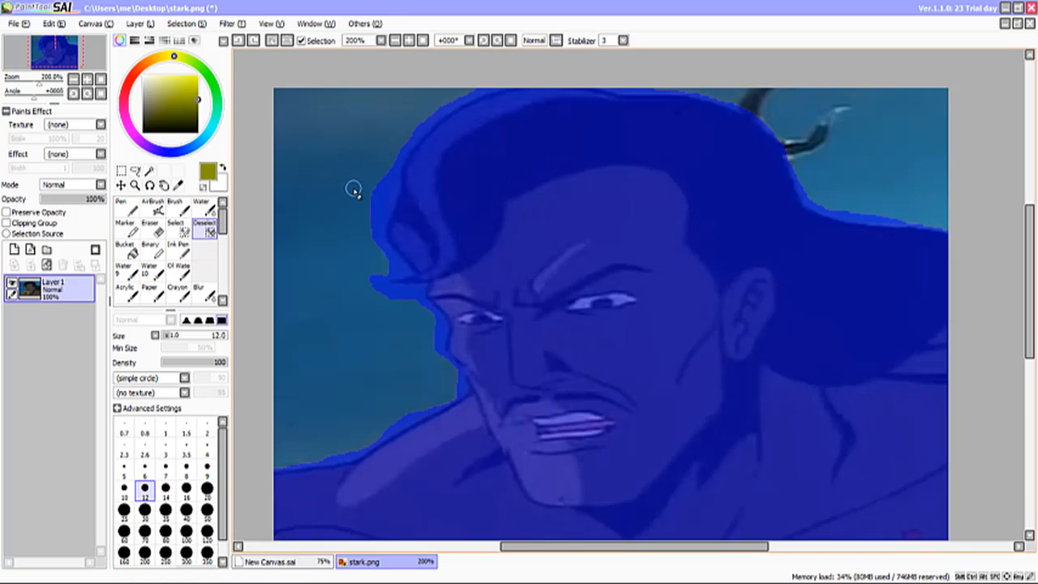
mouse_move(377, 187)
left_mouse_down()
mouse_move(579, 254)
mouse_move(947, 527)
left_mouse_up()
mouse_move(778, 166)
left_mouse_down()
mouse_move(400, 428)
mouse_move(418, 434)
left_mouse_up()
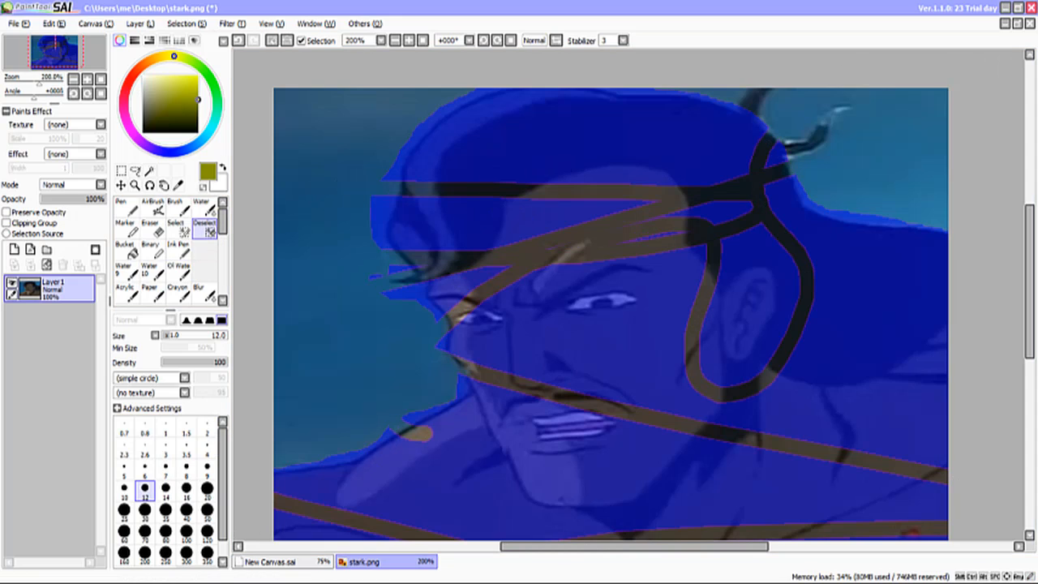
- Cut the remaining selected parts of the figure from stark.png and paste them into New Canvas.sai
left_click(53, 24)
left_click(58, 74)
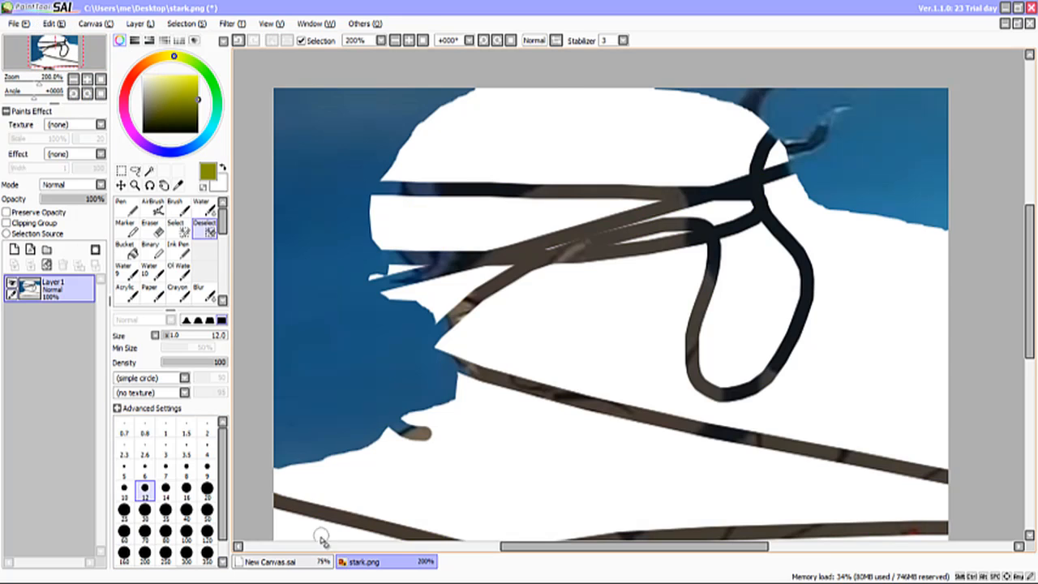
left_click(288, 563)
left_click(54, 23)
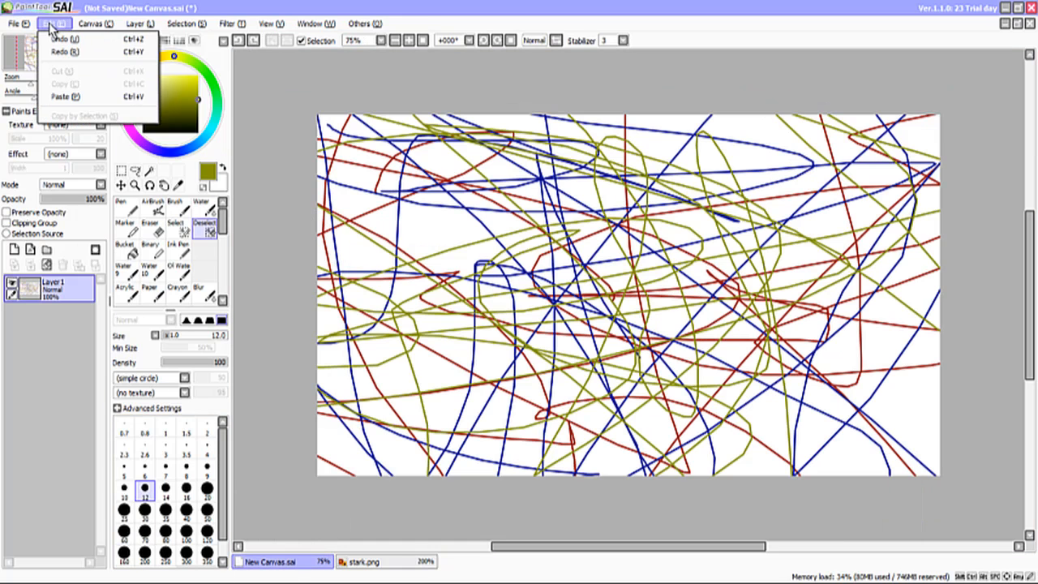
left_click(70, 94)
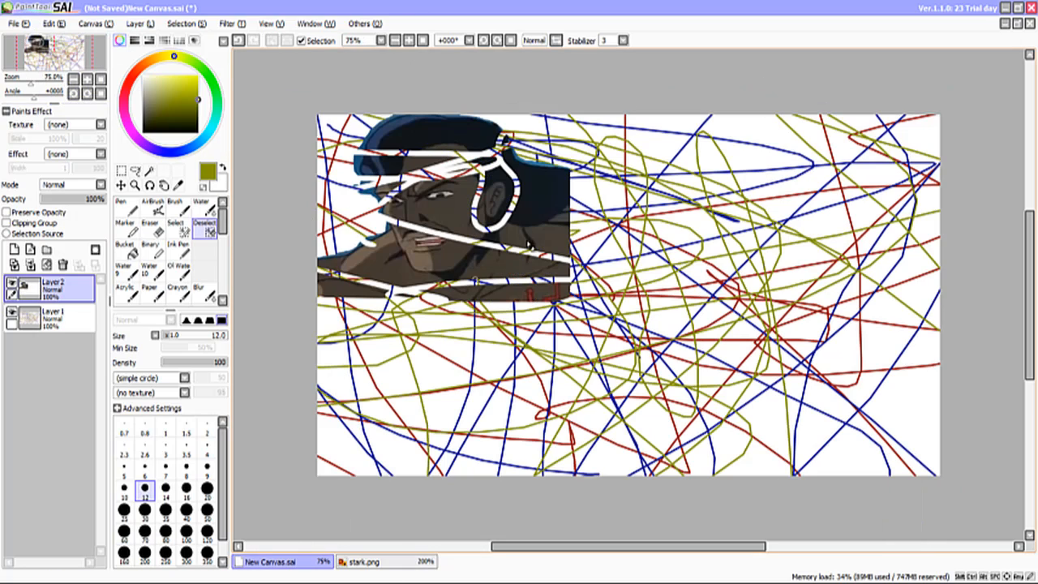
- Undo the paste in New Canvas.sai, then the cut and the deselected stripes across the figure in stark.png
left_click(54, 24)
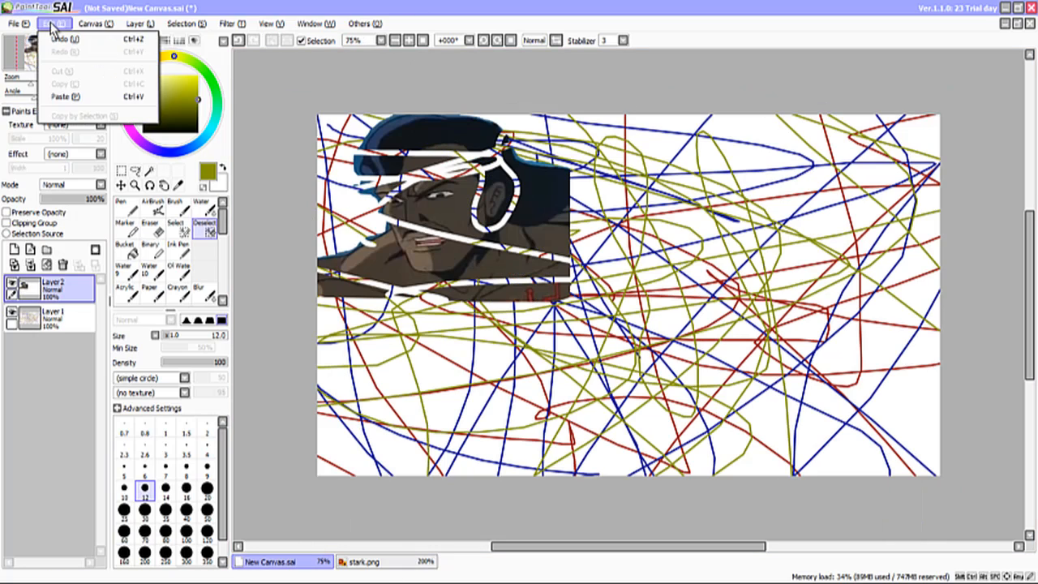
left_click(63, 38)
left_click(357, 561)
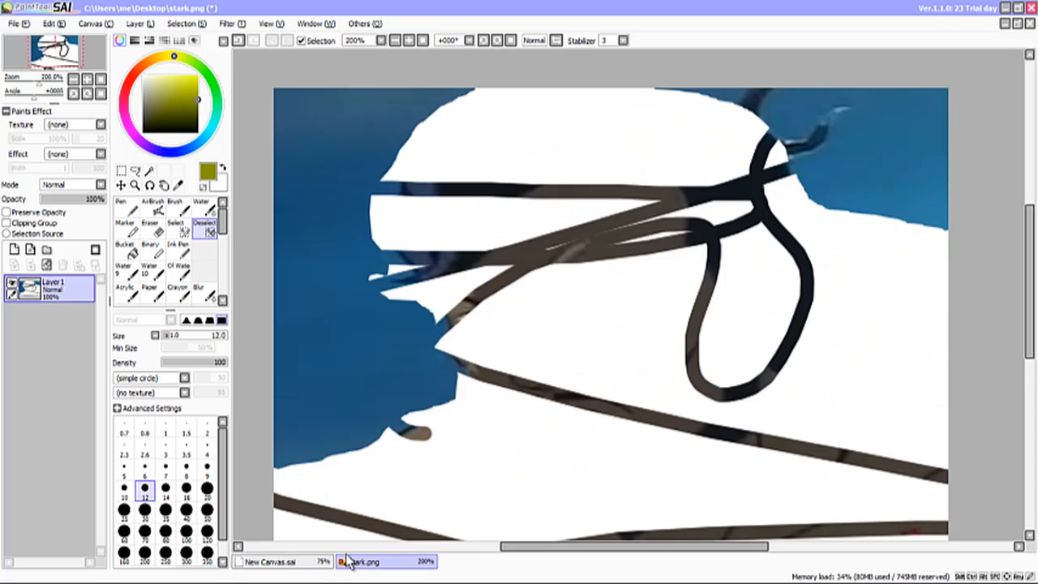
left_click(54, 23)
left_click(67, 41)
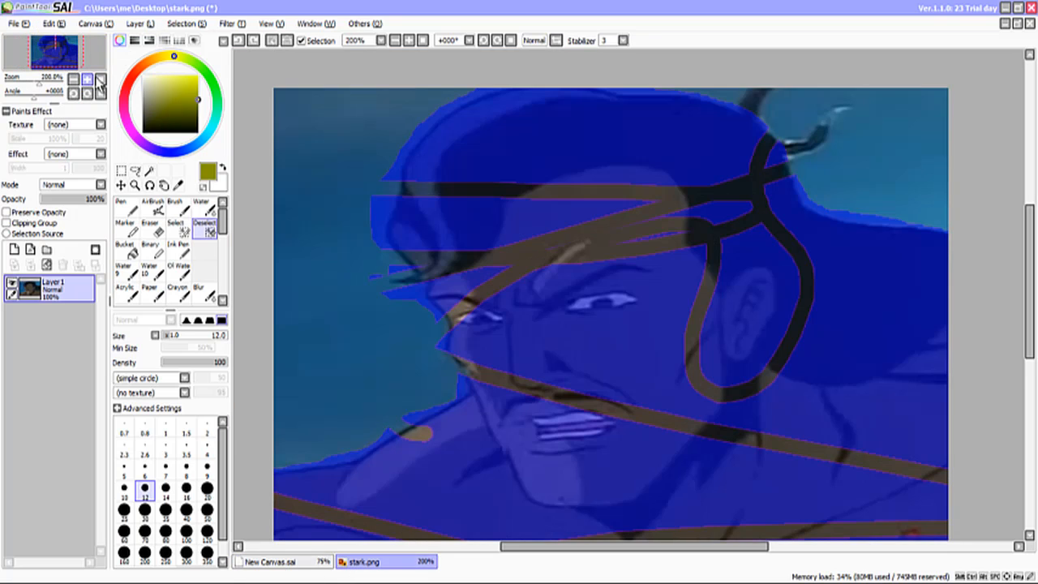
left_click(50, 25)
left_click(65, 41)
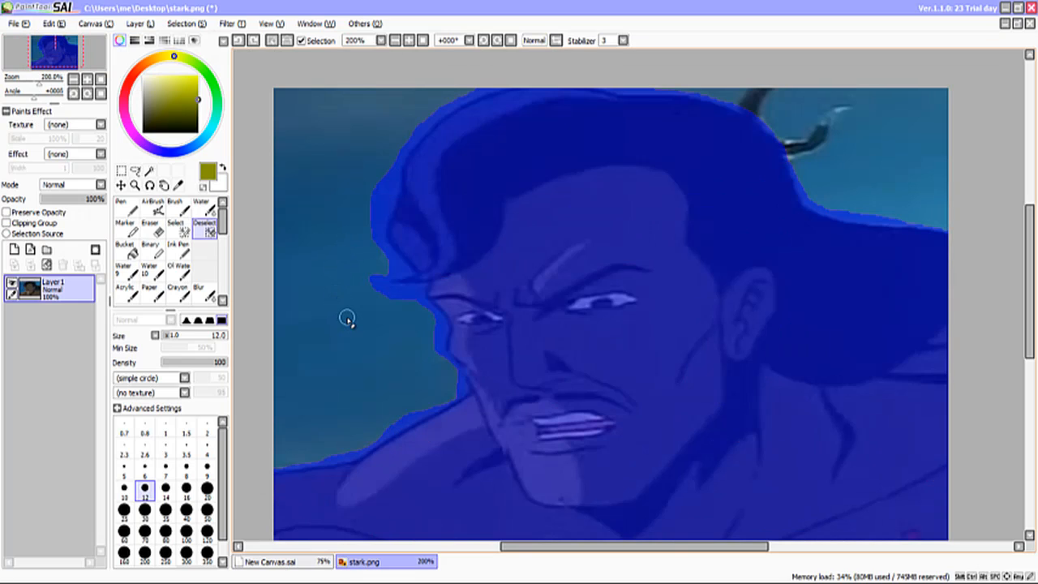
- Trim the selection closer to the figure's outline along the shoulder, face and front hair with the Deselect tool at size 12
scroll(341, 373, "up", 3)
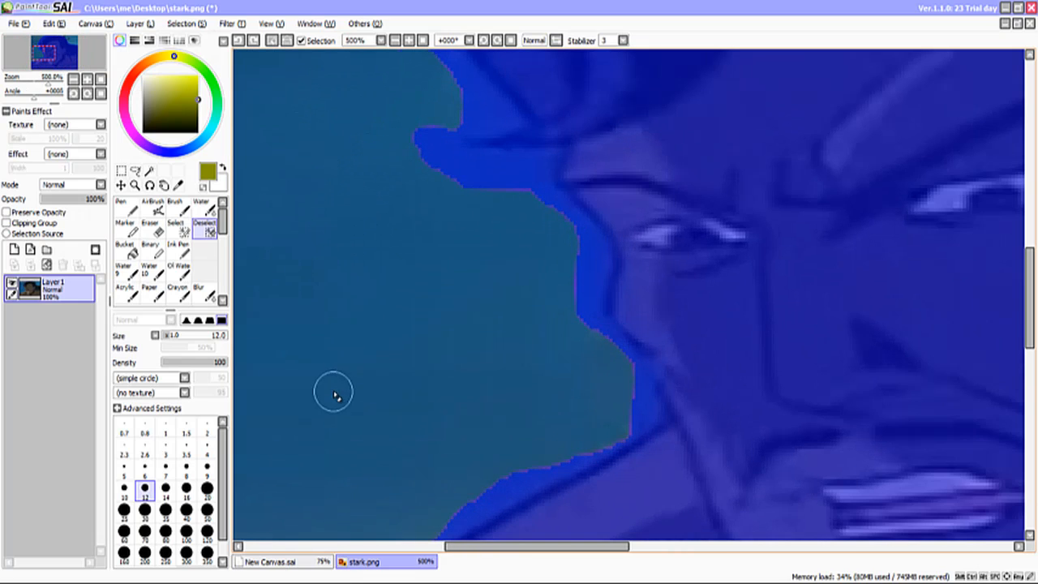
left_click_drag(1030, 261, 1030, 298)
left_click_drag(604, 552, 550, 552)
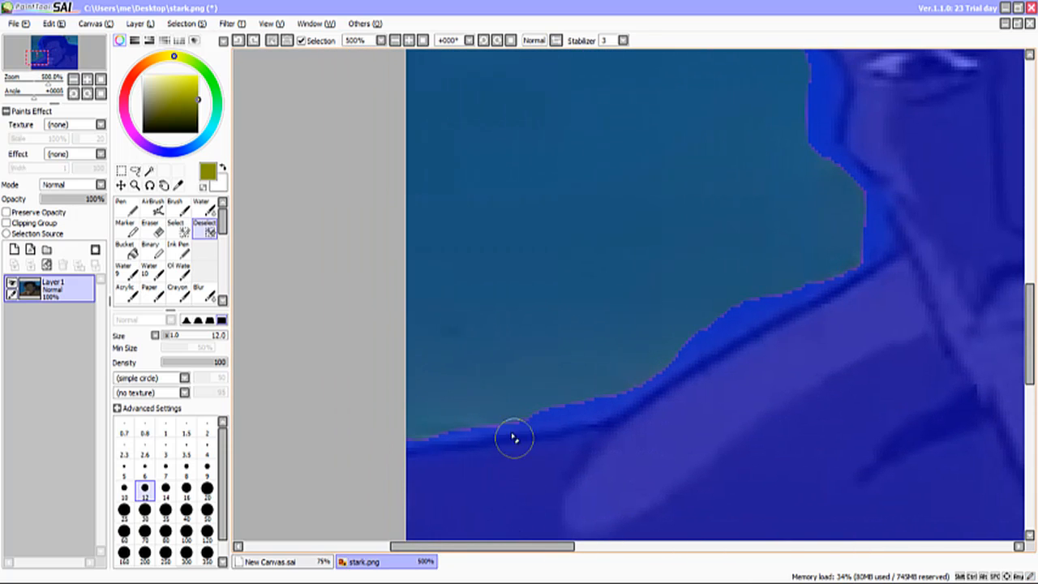
mouse_move(588, 409)
left_mouse_down()
mouse_move(711, 315)
mouse_move(702, 354)
mouse_move(711, 338)
mouse_move(885, 251)
mouse_move(822, 105)
mouse_move(819, 59)
left_mouse_up()
left_click_drag(1030, 297, 1031, 242)
mouse_move(787, 293)
left_mouse_down()
mouse_move(740, 257)
mouse_move(666, 238)
mouse_move(668, 218)
mouse_move(679, 258)
mouse_move(746, 285)
mouse_move(725, 284)
mouse_move(664, 235)
mouse_move(686, 209)
mouse_move(707, 205)
mouse_move(670, 141)
mouse_move(666, 103)
mouse_move(690, 58)
left_mouse_up()
left_click_drag(1035, 308, 1030, 257)
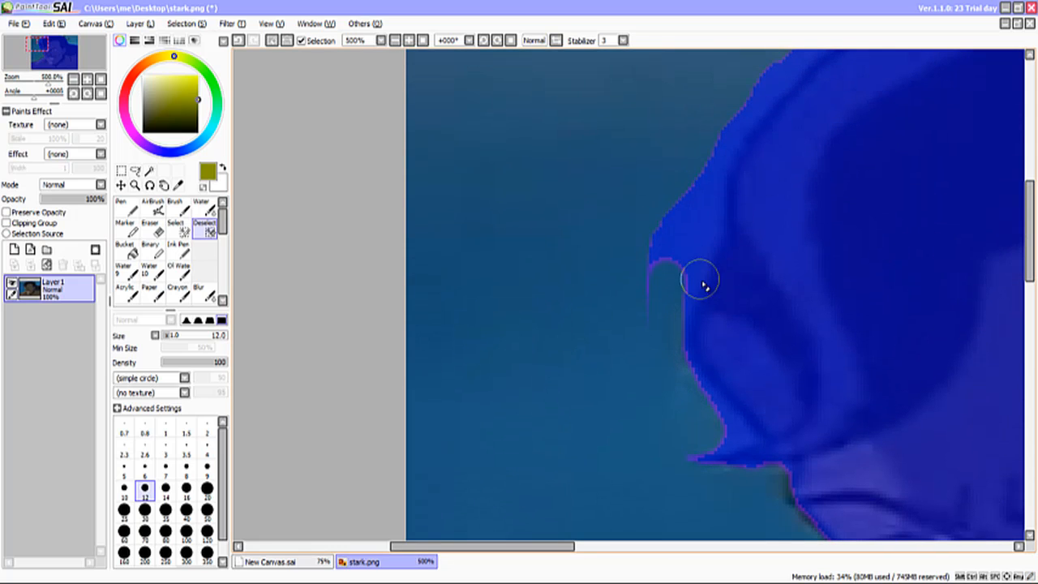
mouse_move(681, 211)
left_mouse_down()
mouse_move(671, 336)
mouse_move(698, 261)
mouse_move(702, 199)
mouse_move(771, 66)
left_mouse_up()
left_click_drag(658, 315, 686, 391)
- Refine the selection edge along the front and top of the hair with the Deselect tool at size 7
left_click(166, 468)
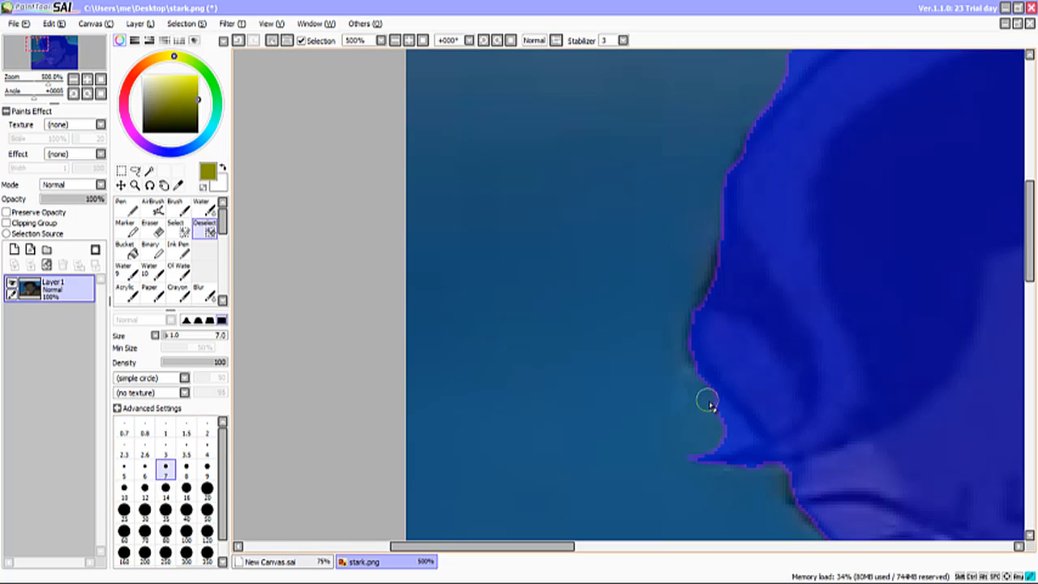
scroll(848, 124, "up", 3)
left_click_drag(918, 118, 729, 301)
left_click_drag(796, 172, 906, 106)
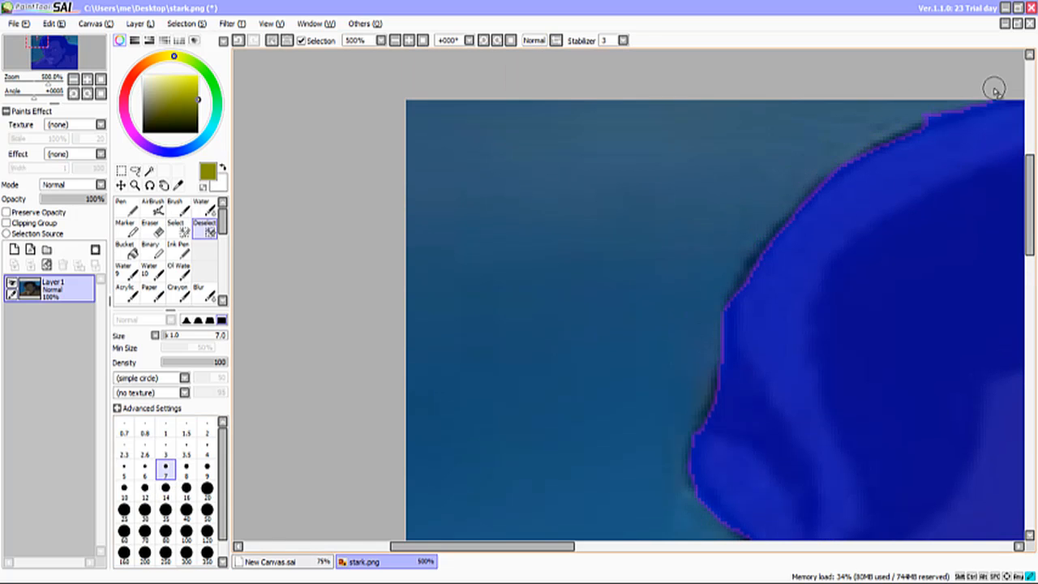
left_click_drag(447, 547, 606, 547)
mouse_move(549, 92)
left_mouse_down()
mouse_move(812, 121)
mouse_move(930, 169)
mouse_move(1023, 273)
left_mouse_up()
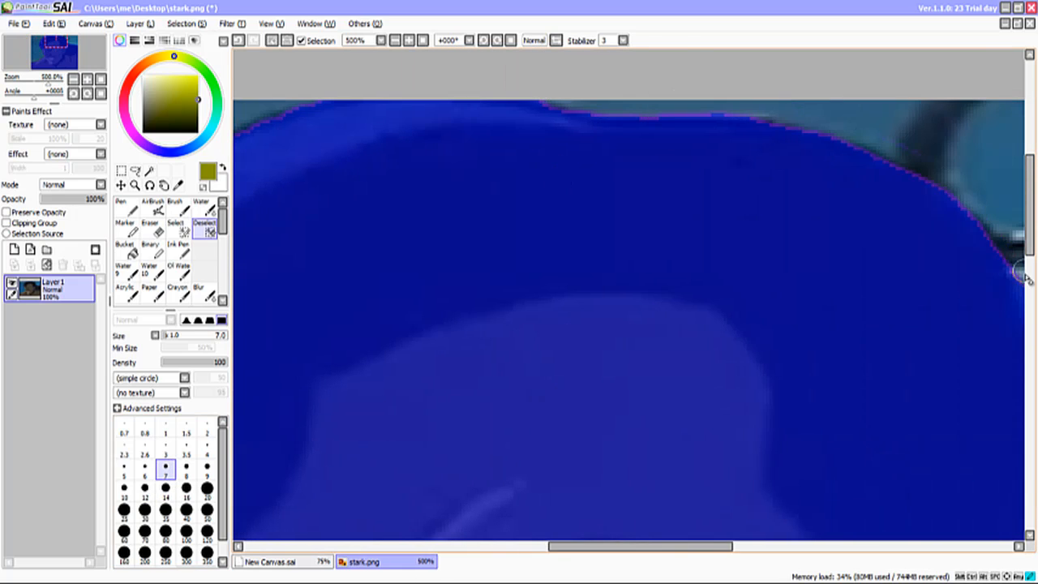
- Try two more Deselect strokes along the top of the hair and undo both
left_click_drag(747, 110, 471, 62)
mouse_move(694, 123)
left_mouse_down()
mouse_move(841, 137)
mouse_move(919, 181)
left_mouse_up()
left_click(53, 24)
left_click(63, 37)
left_click(54, 25)
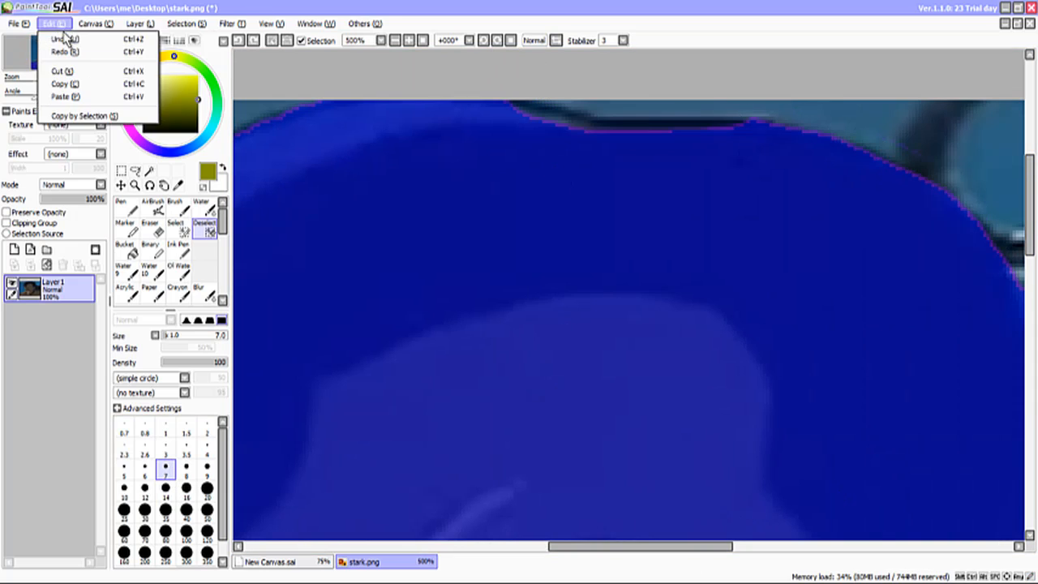
left_click(65, 37)
- Add the unselected strip along the bottom edge of stark.png to the selection with the Select tool at size 40
left_click_drag(582, 547, 690, 550)
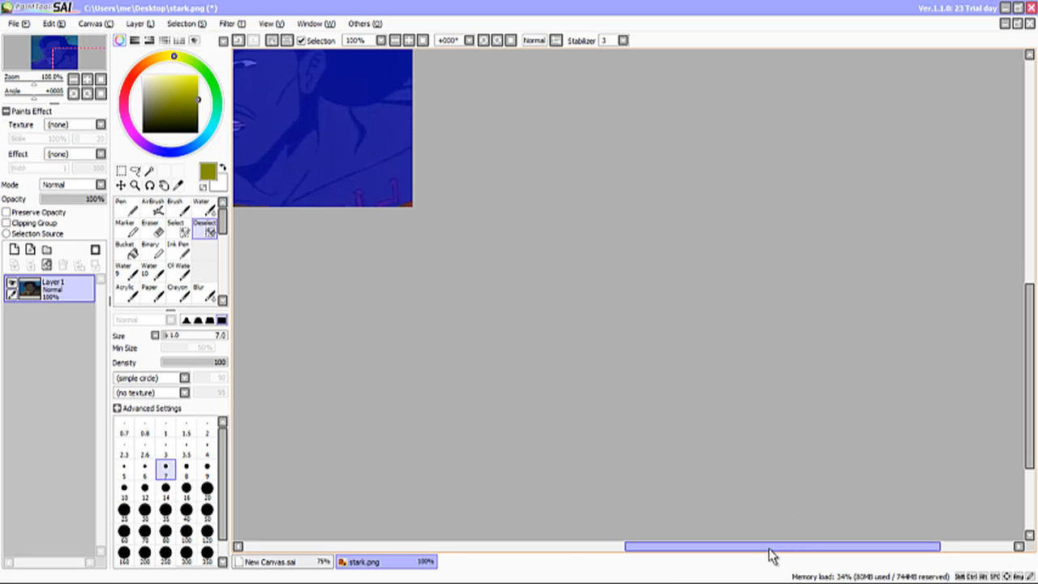
left_click_drag(770, 556, 602, 552)
left_click(1031, 229)
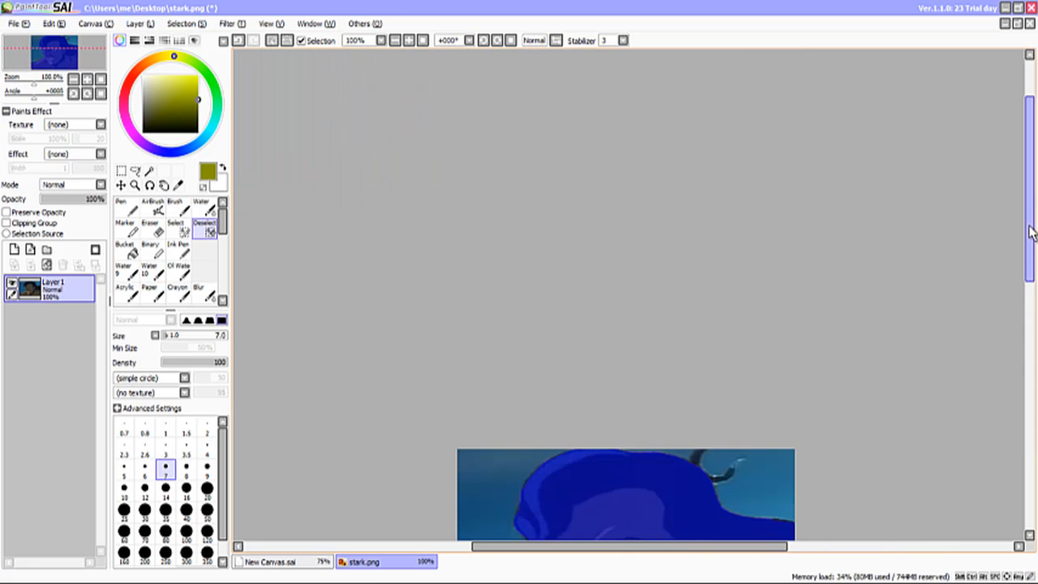
left_click_drag(1030, 266, 1020, 382)
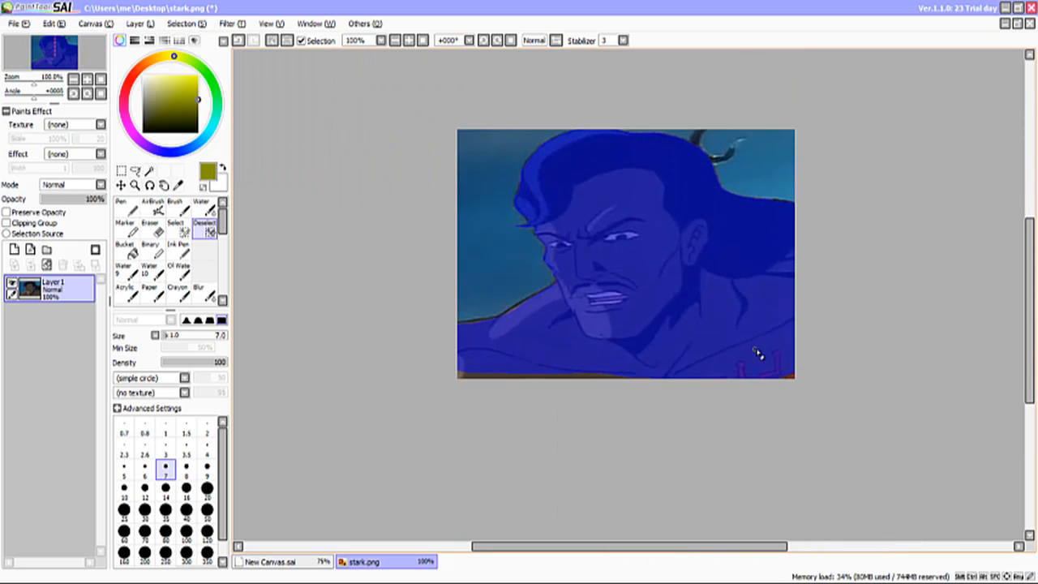
scroll(836, 340, "up", 2)
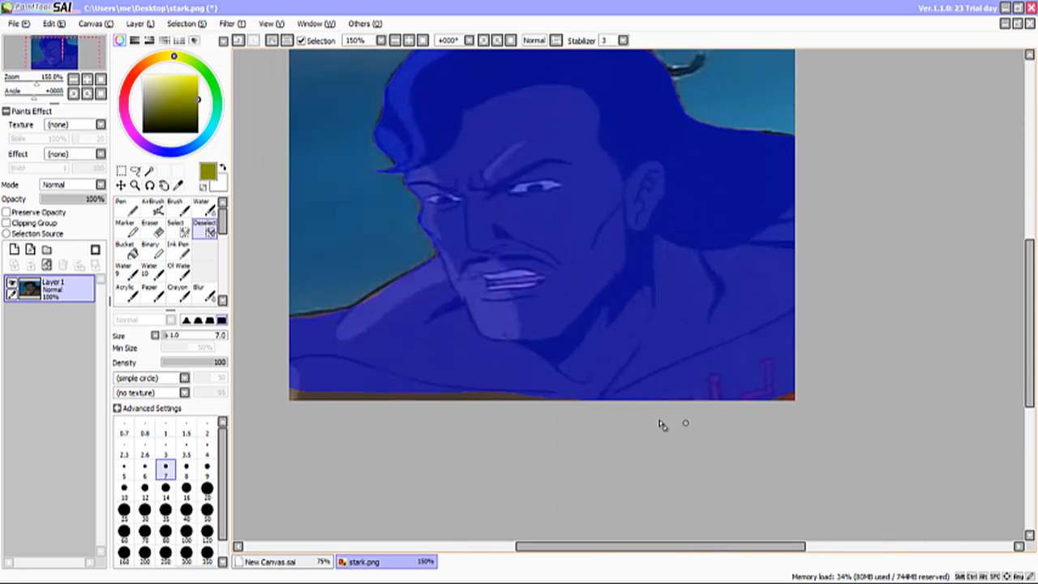
left_click(182, 229)
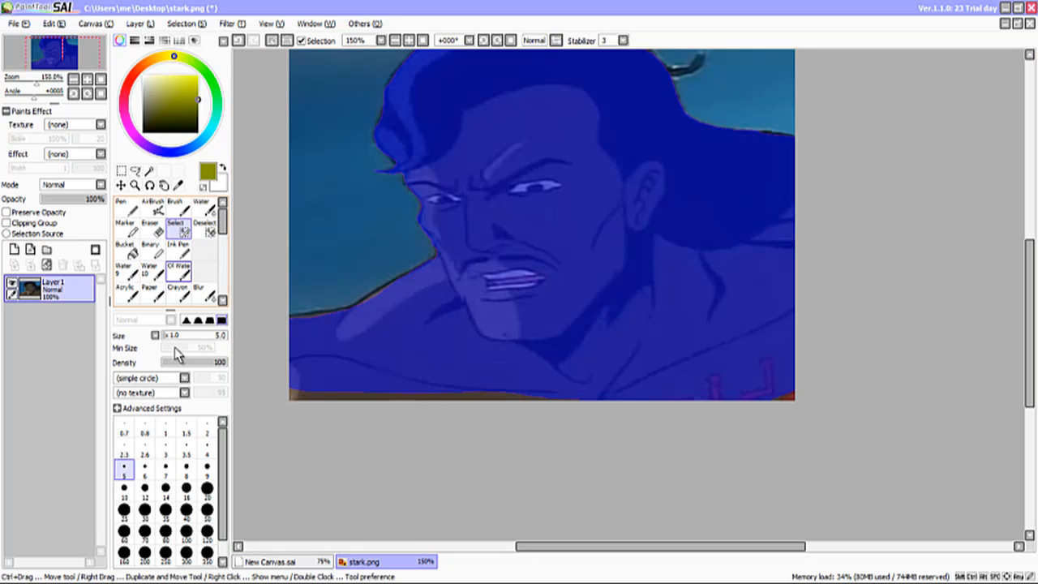
left_click(186, 511)
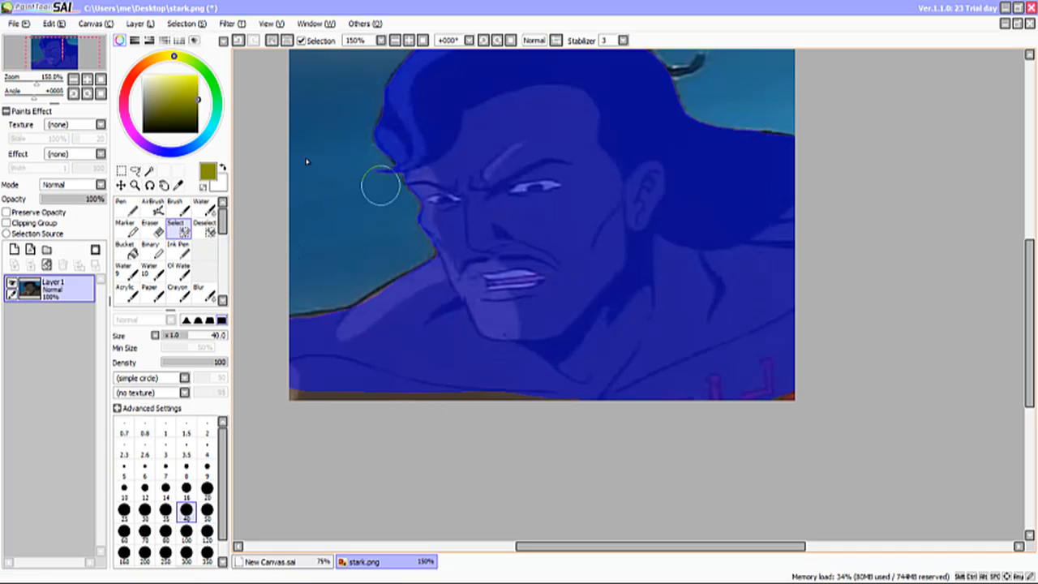
left_click_drag(306, 162, 321, 238)
left_click(57, 24)
left_click(67, 39)
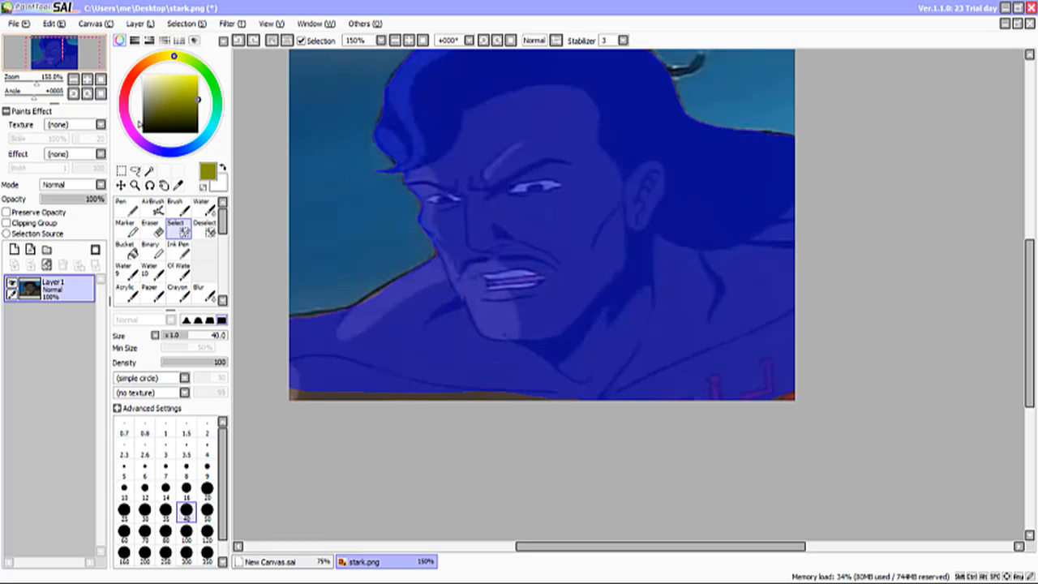
mouse_move(572, 399)
left_mouse_down()
mouse_move(239, 409)
mouse_move(738, 412)
left_mouse_up()
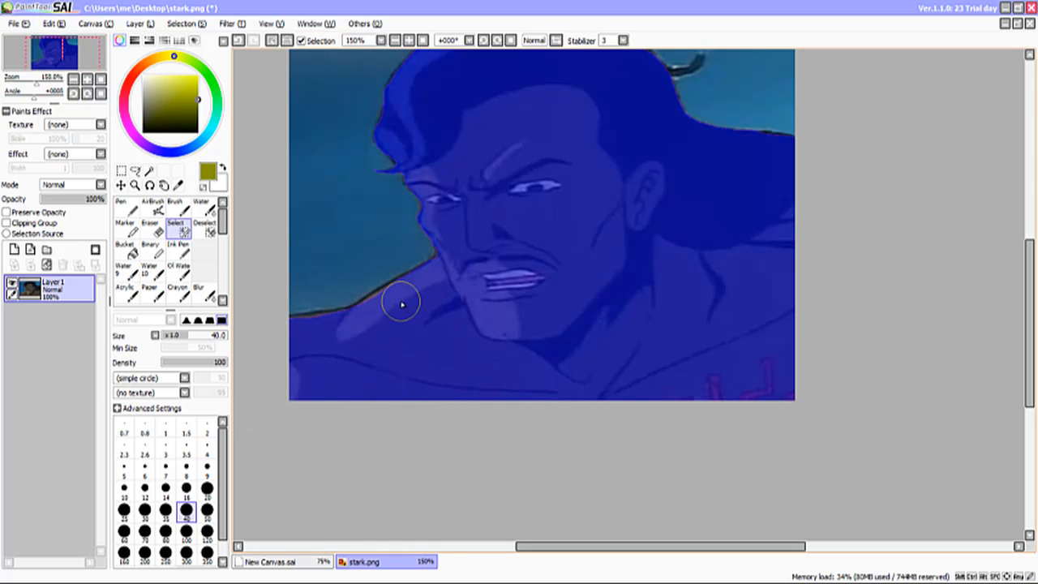
- Try extending the selection over the shoulder's outline with the size 40 Select tool, and undo the stroke
mouse_move(401, 304)
left_mouse_down()
mouse_move(355, 327)
mouse_move(292, 334)
mouse_move(350, 335)
mouse_move(368, 322)
left_mouse_up()
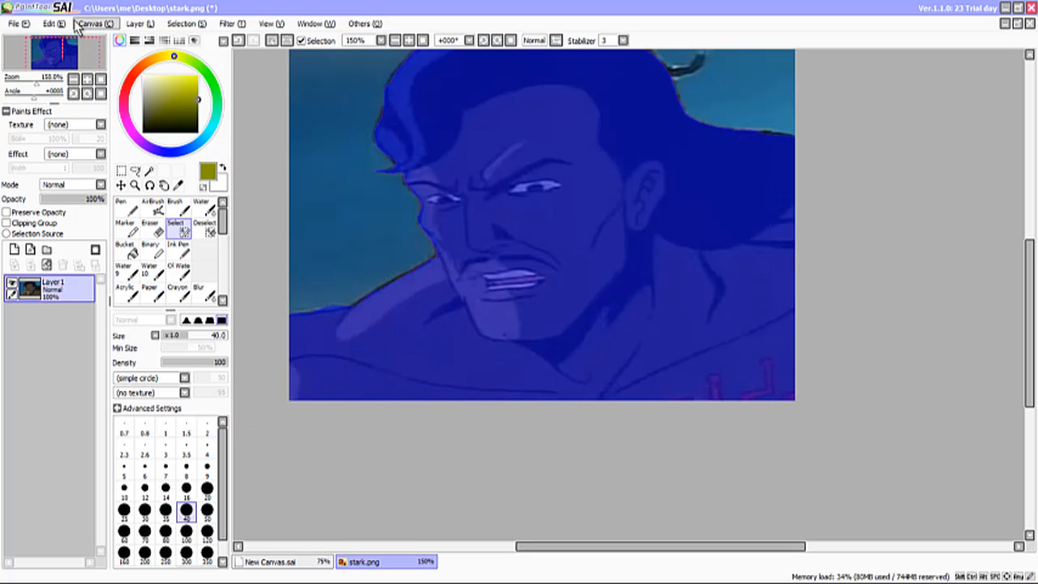
left_click(77, 24)
left_click(60, 36)
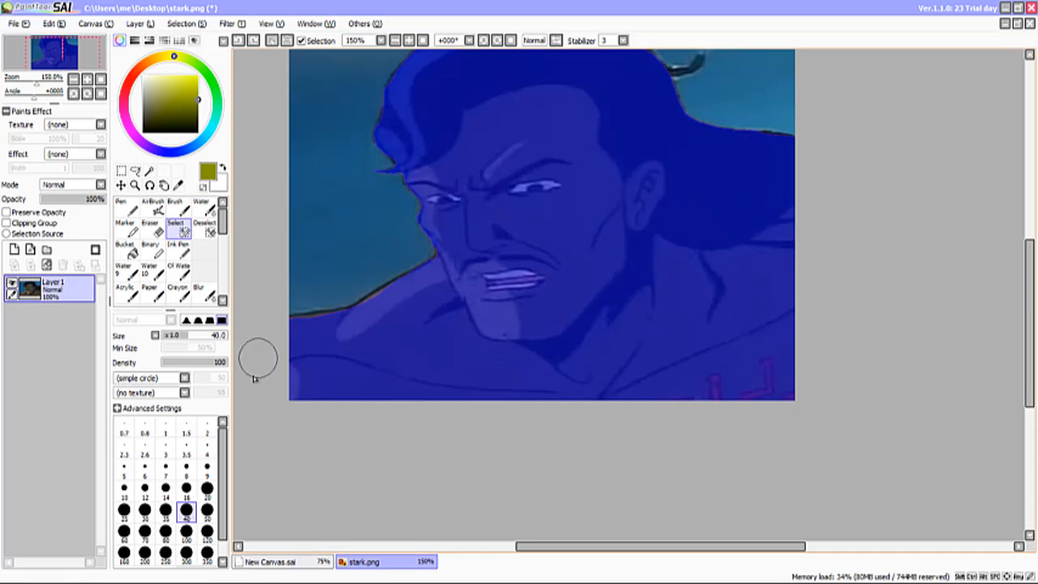
- Reduce the Select tool to size 12 and add the shoulder's dark outline to the selection
key("bracketleft")
key("bracketleft")
key("bracketleft")
key("bracketleft")
key("bracketleft")
key("bracketleft")
key("bracketleft")
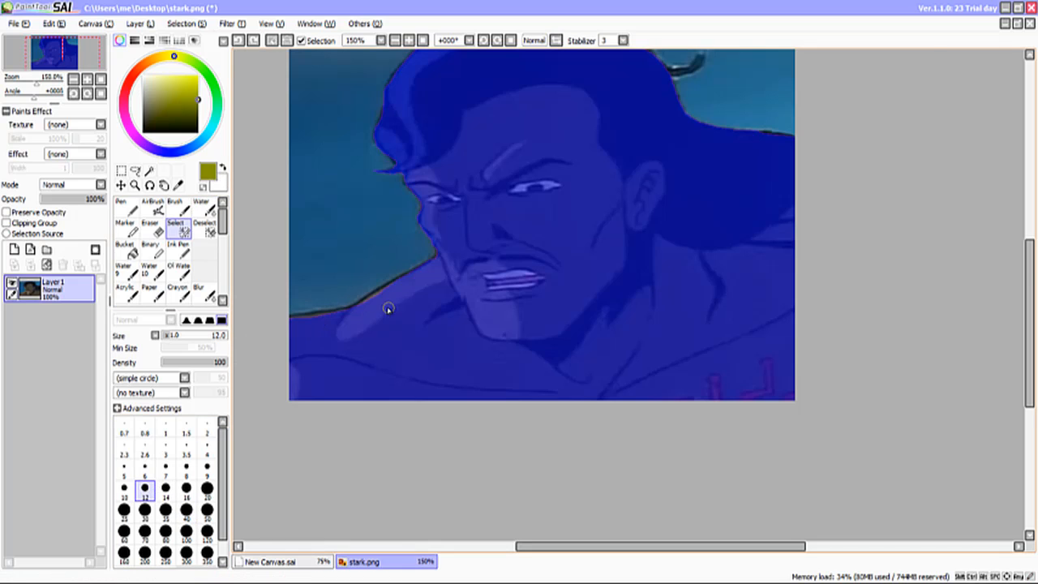
scroll(387, 309, "up", 2)
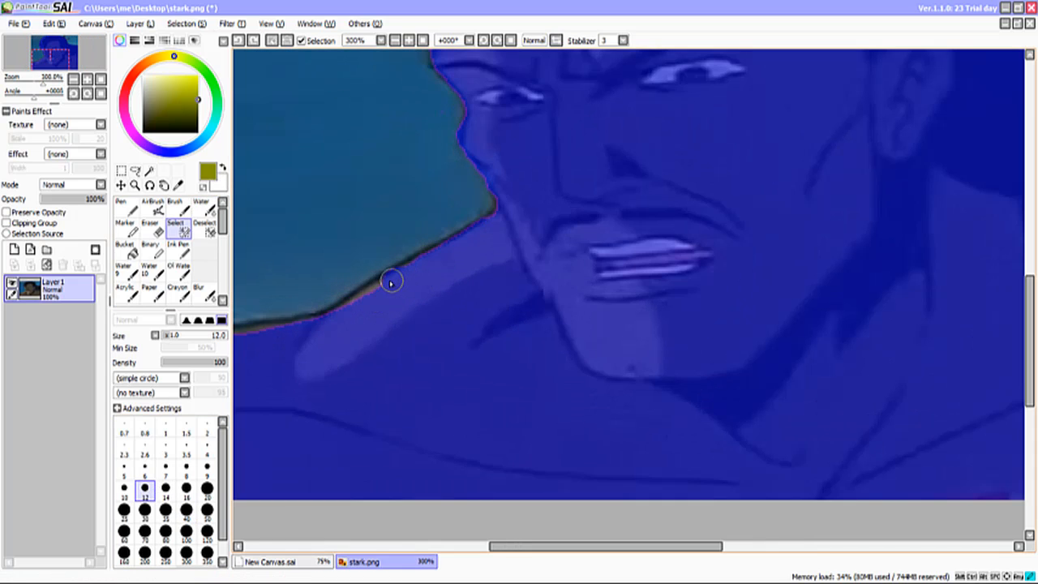
mouse_move(390, 282)
left_mouse_down()
mouse_move(331, 320)
mouse_move(220, 336)
left_mouse_up()
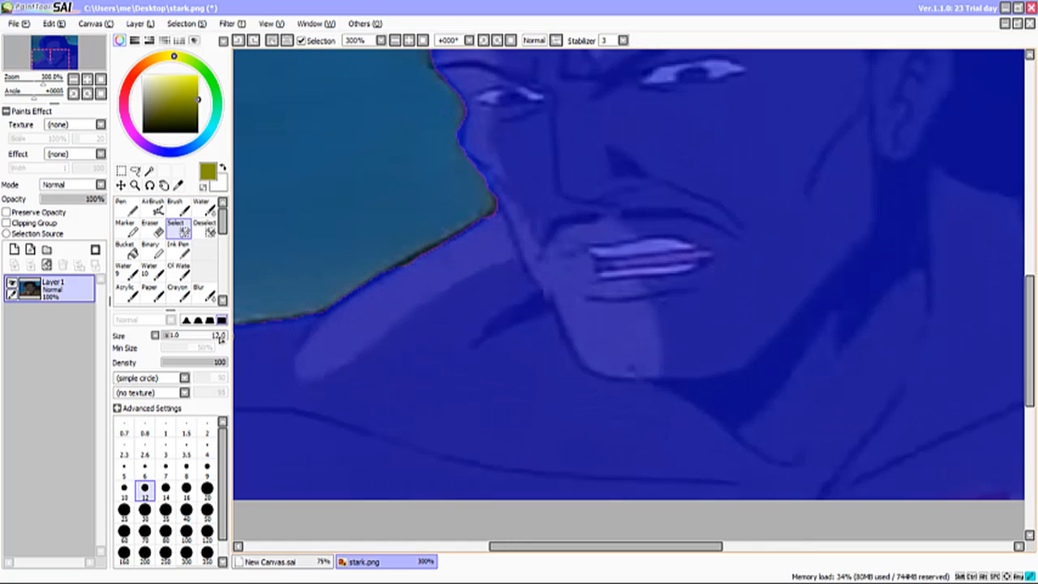
- Cut the refined figure selection out of stark.png and paste it into New Canvas.sai
scroll(283, 271, "up", 1)
scroll(294, 273, "down", 4)
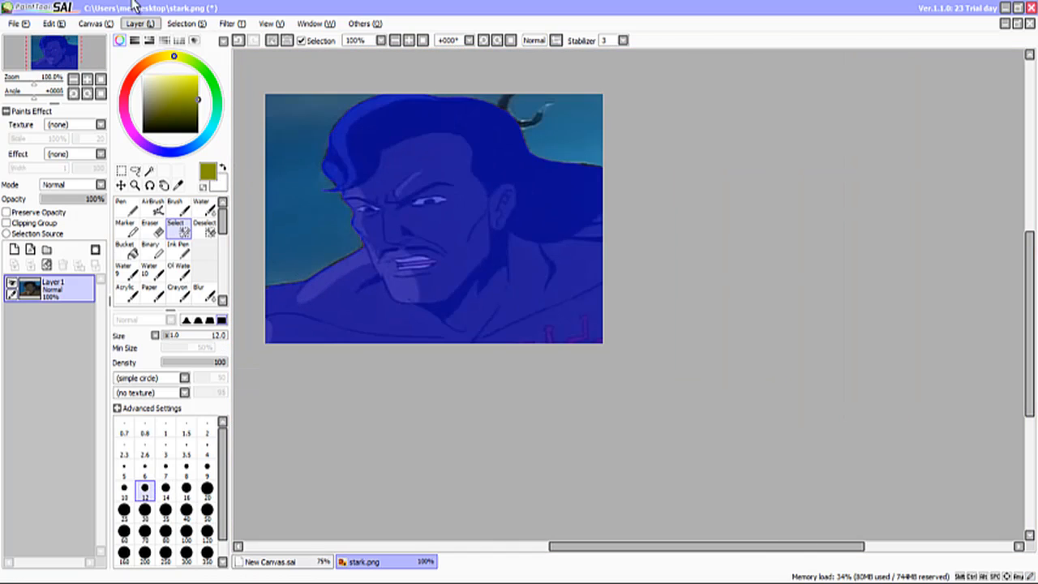
left_click(55, 23)
left_click(89, 77)
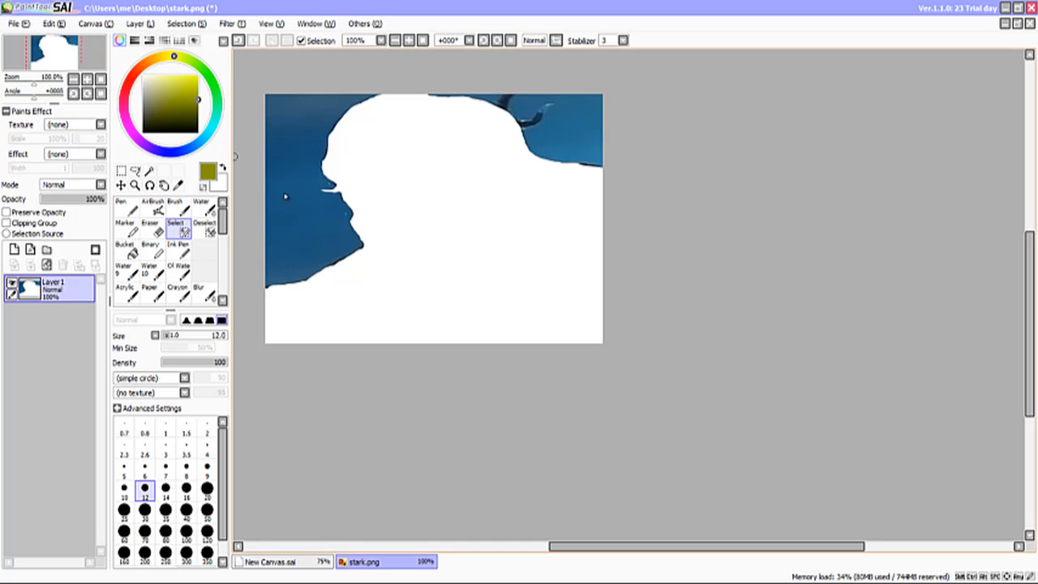
left_click(280, 561)
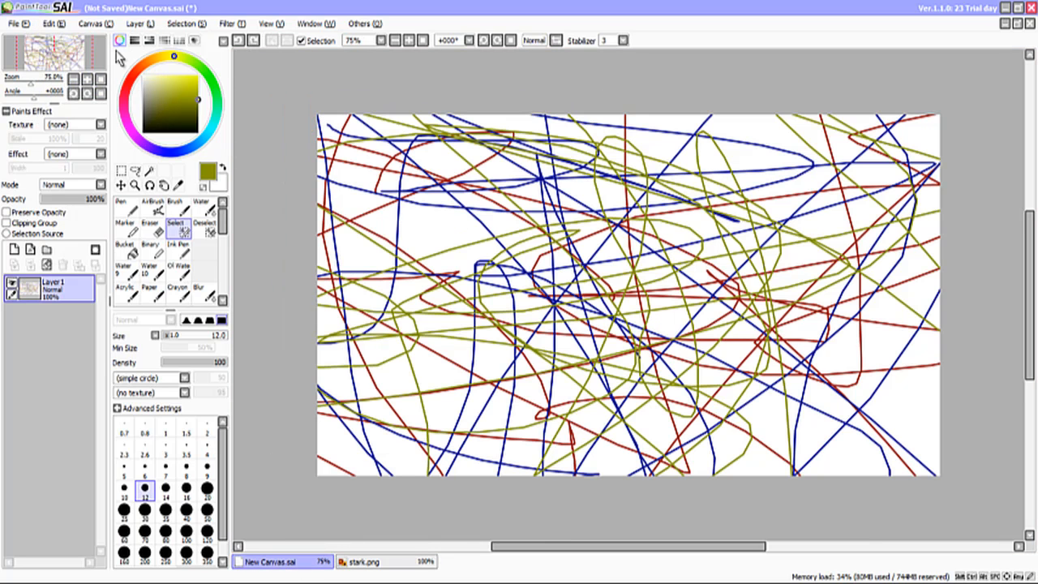
left_click(54, 23)
left_click(75, 96)
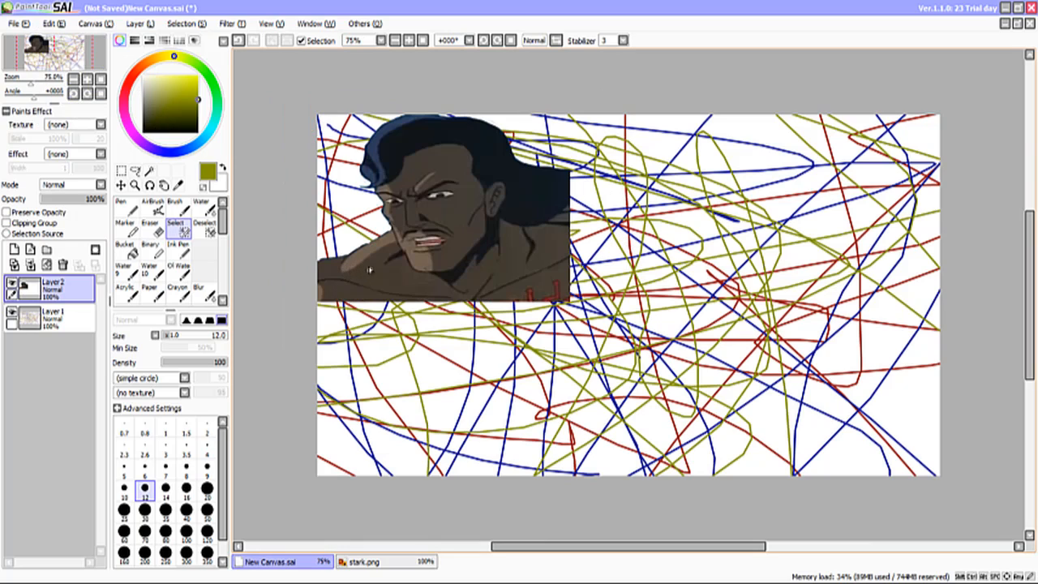
- Transform the pasted figure: move it to the canvas's lower-right corner, enlarge it to nearly the full canvas height, and apply
left_click(145, 23)
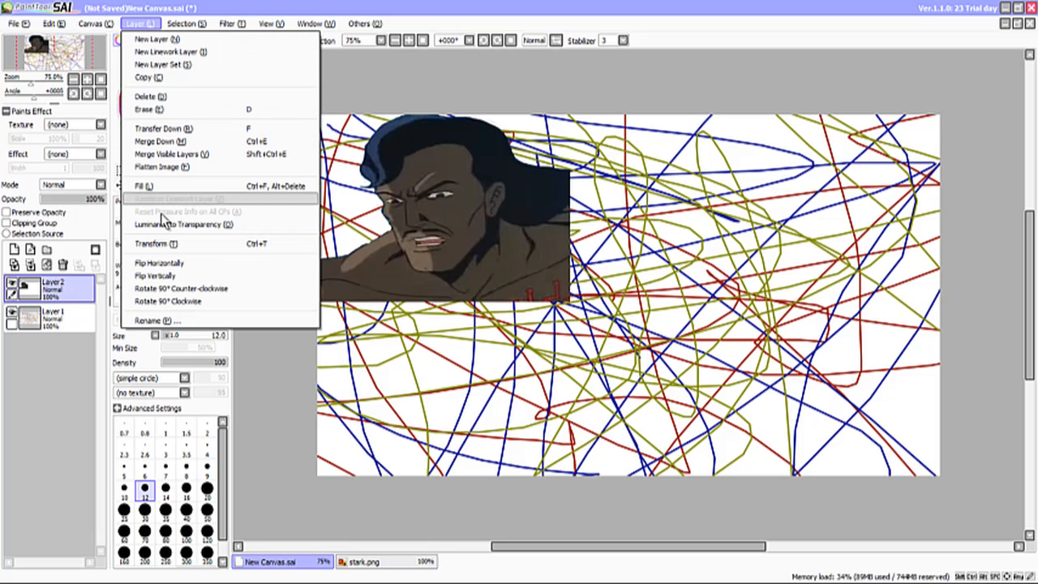
left_click(213, 242)
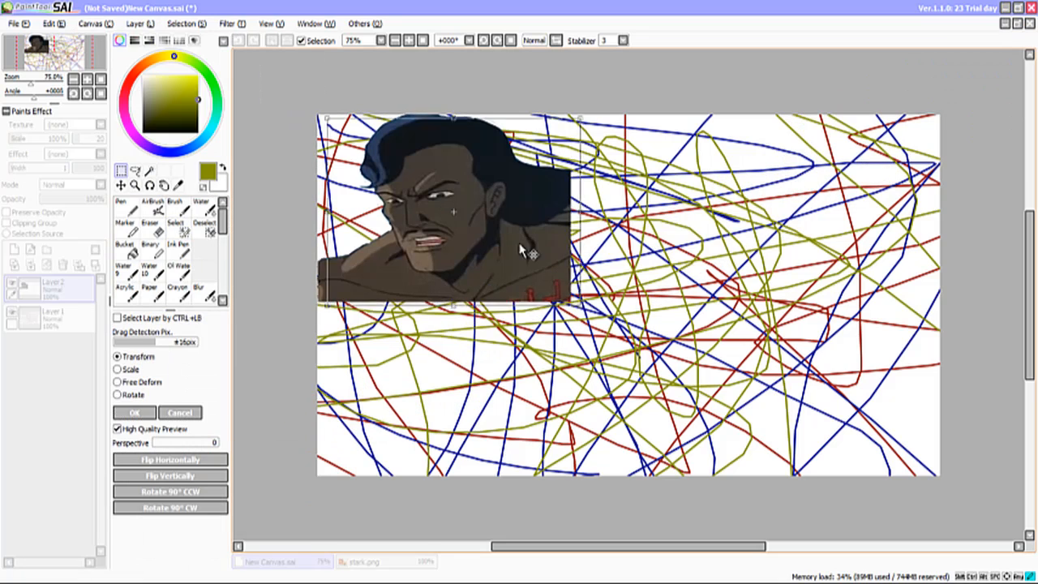
left_click_drag(439, 276, 814, 390)
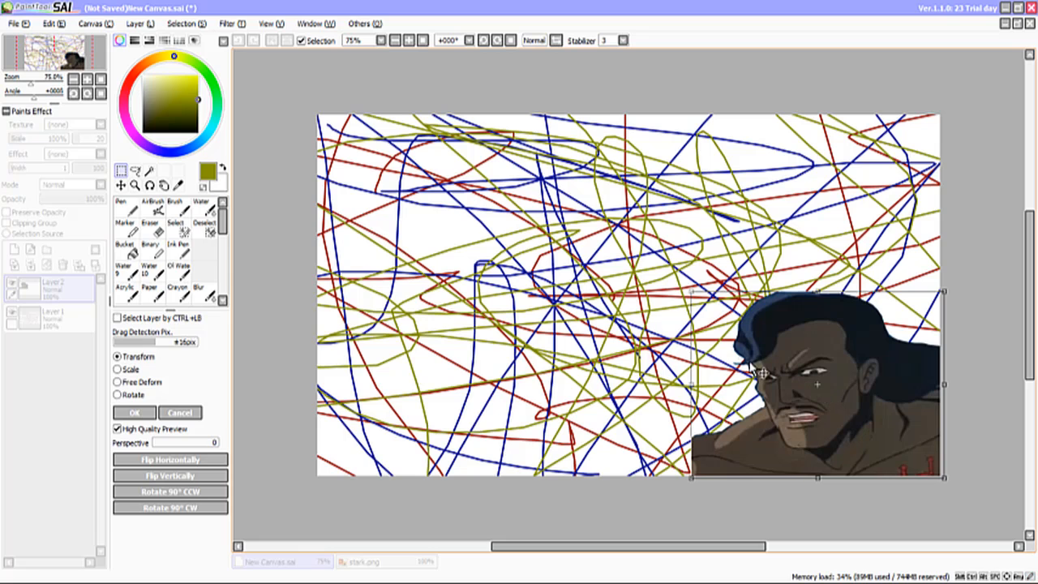
left_click_drag(690, 294, 497, 124)
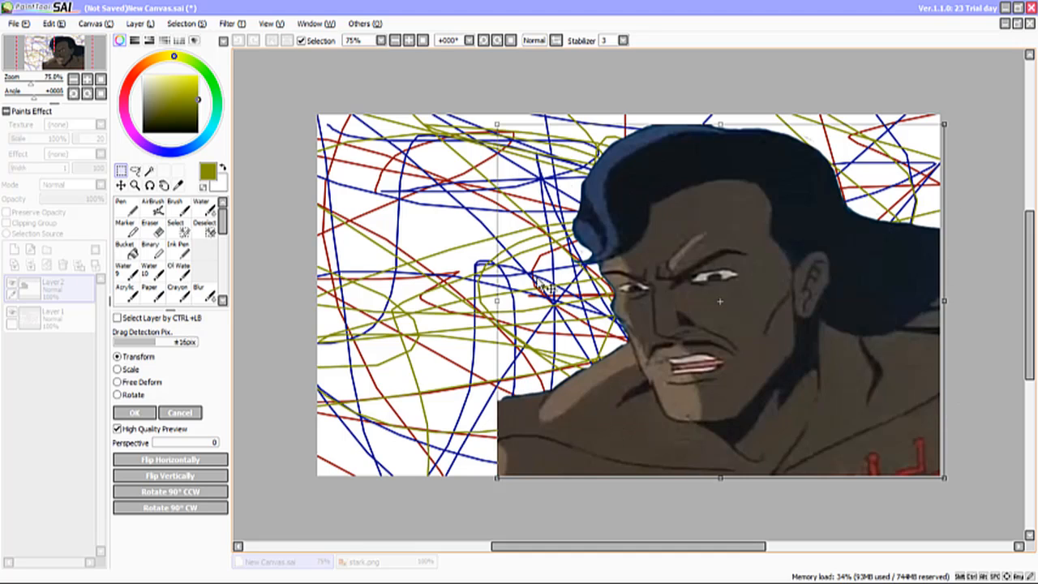
left_click(130, 413)
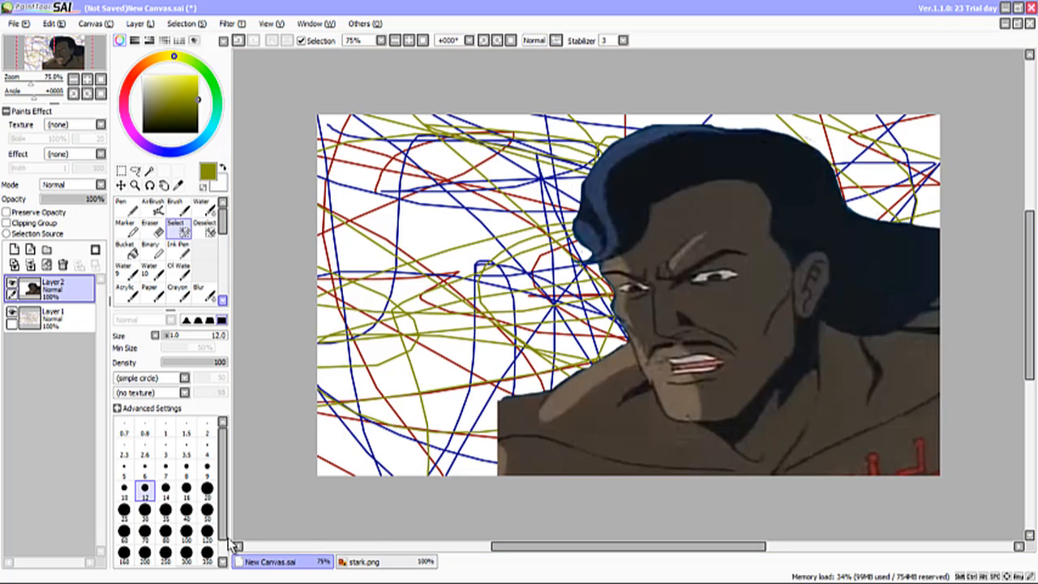
- Open the image grump.jpg from the Desktop folder
left_click(17, 24)
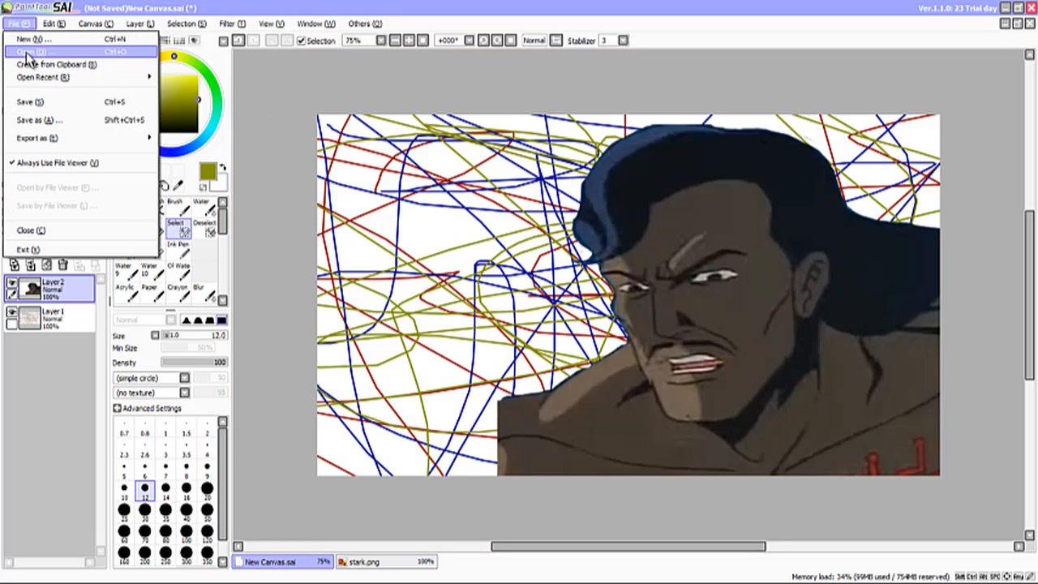
left_click(33, 51)
left_click_drag(416, 75, 420, 231)
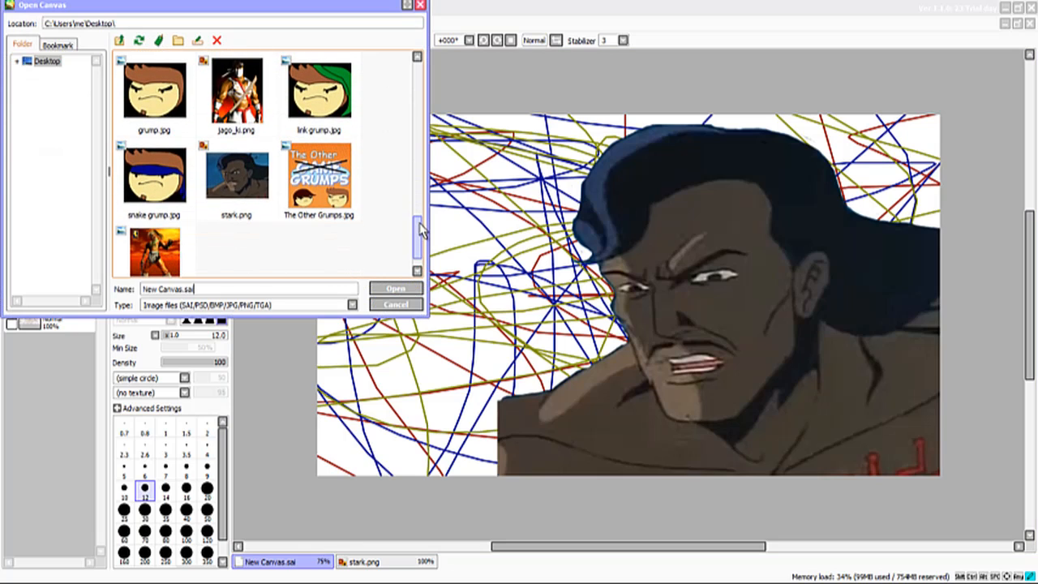
double_click(155, 89)
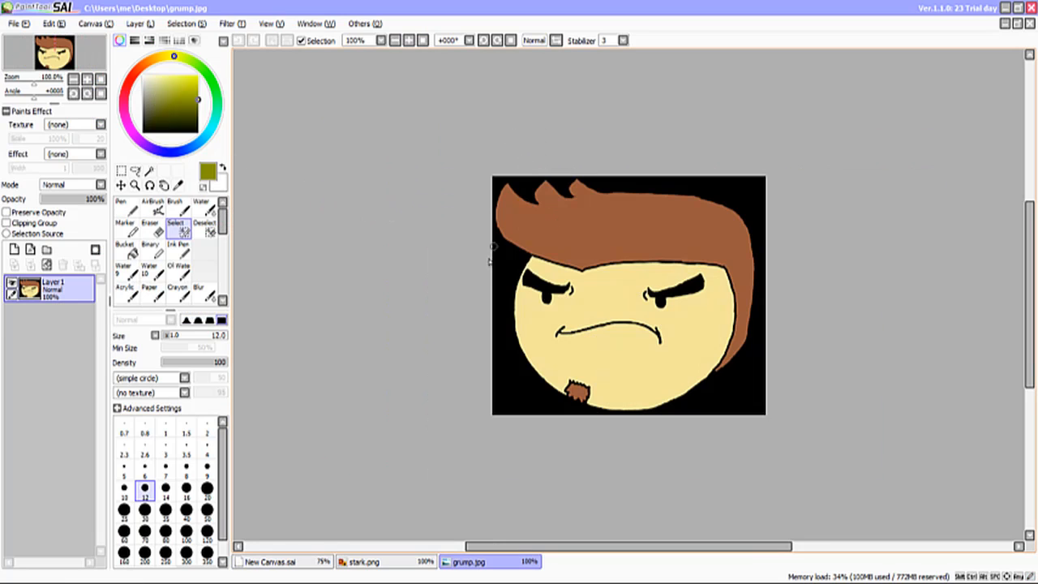
- Lasso a rough selection around the cartoon face, leaving out the brown hair
scroll(689, 337, "up", 2)
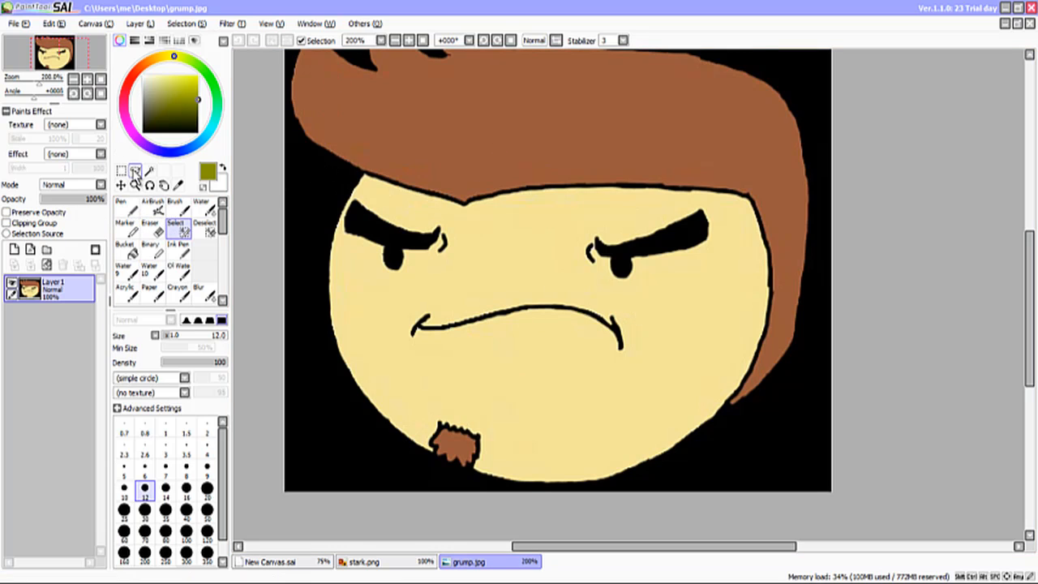
left_click(135, 171)
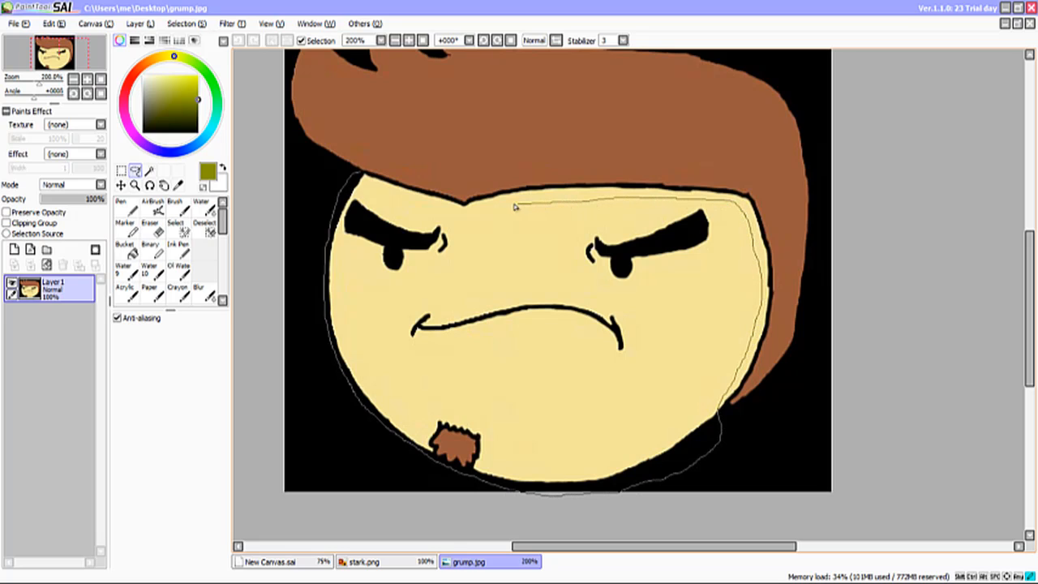
left_click_drag(355, 173, 350, 175)
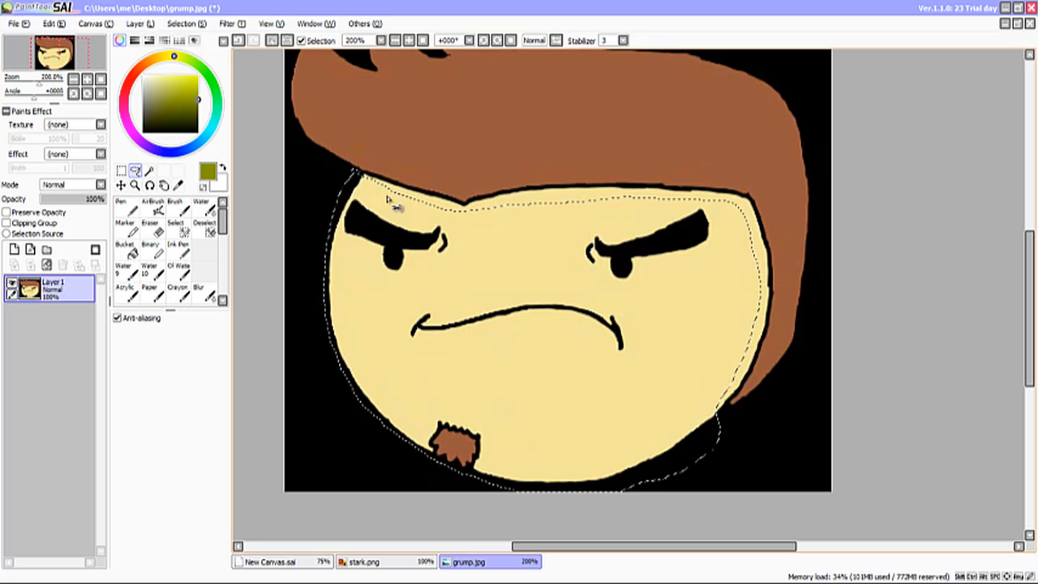
- Extend the selection to the black line beneath the hair and beside the cheek with the Select tool at size 12
left_click(205, 227)
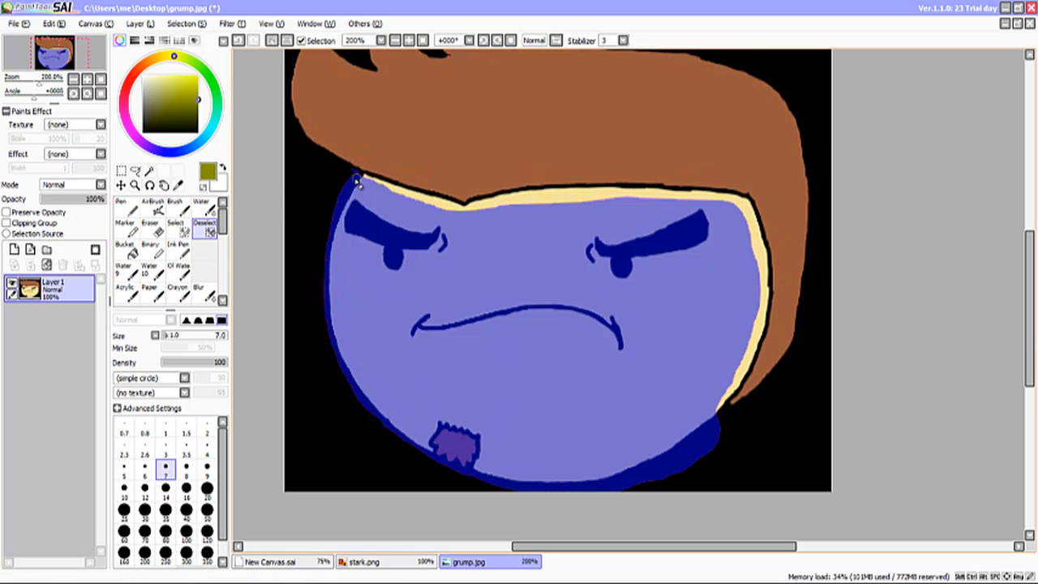
left_click(175, 227)
left_click(145, 488)
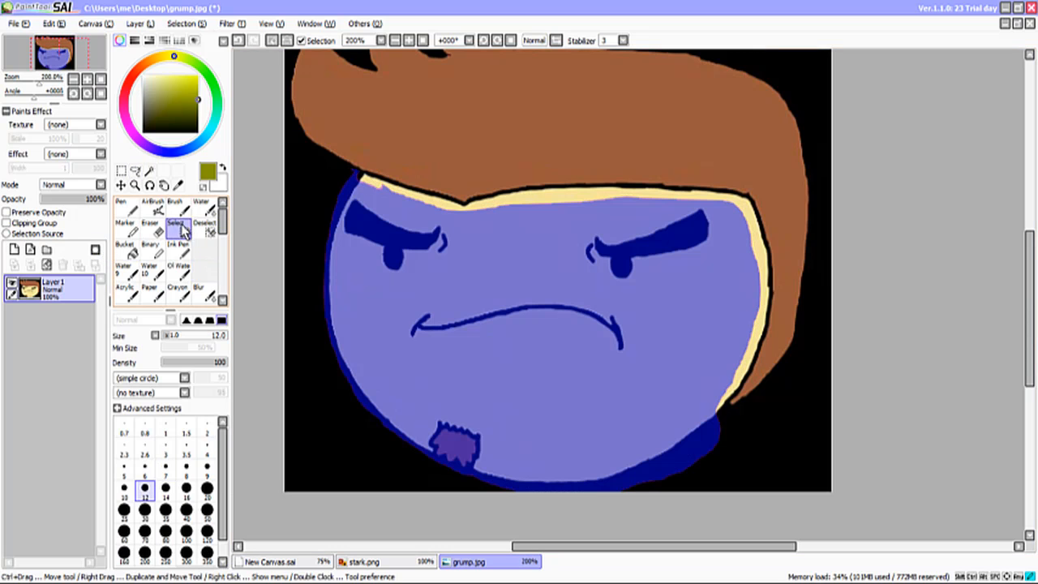
left_click_drag(359, 178, 381, 187)
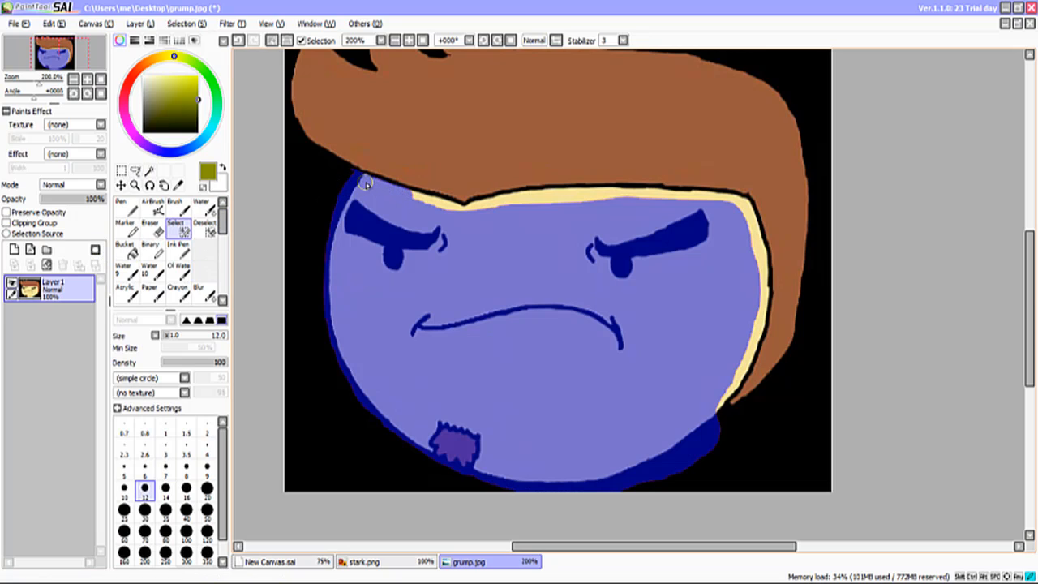
left_click_drag(425, 203, 455, 209)
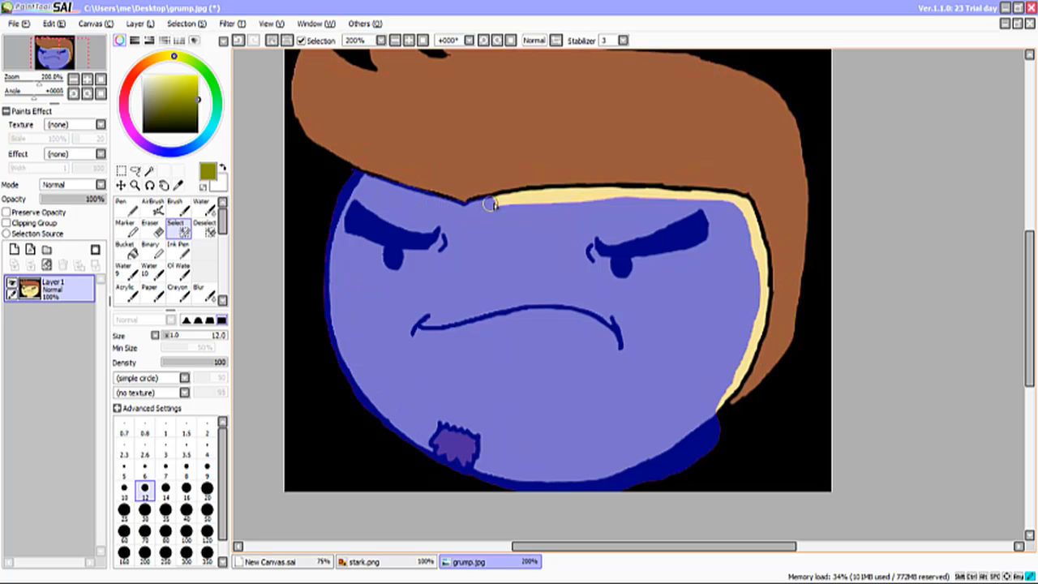
mouse_move(526, 198)
left_mouse_down()
mouse_move(558, 195)
mouse_move(530, 201)
mouse_move(708, 199)
left_mouse_up()
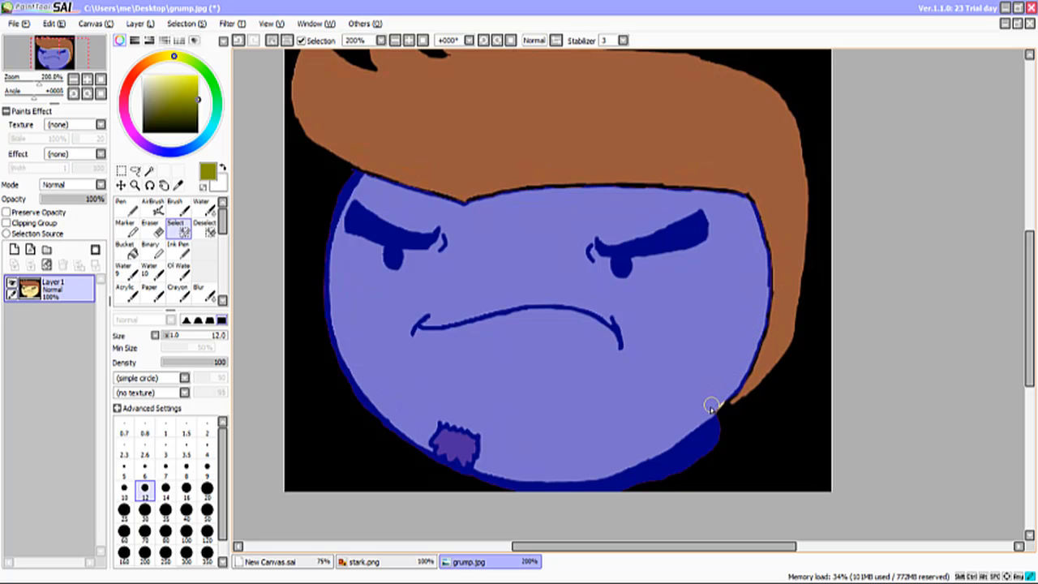
- Try trimming the selection along the face's outer edge with the size 7 Deselect tool, and undo the strokes
left_click(204, 227)
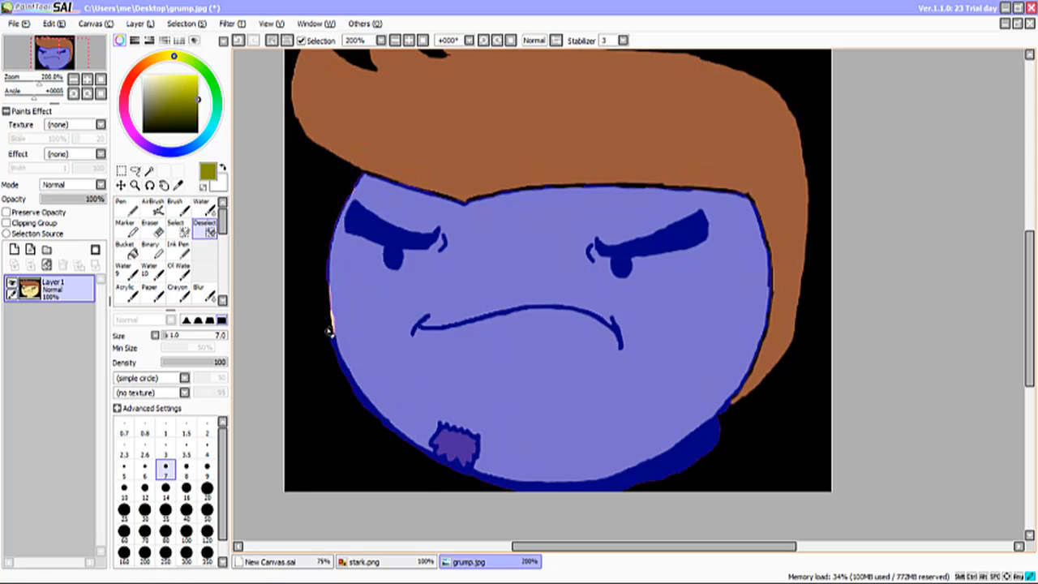
left_click(54, 24)
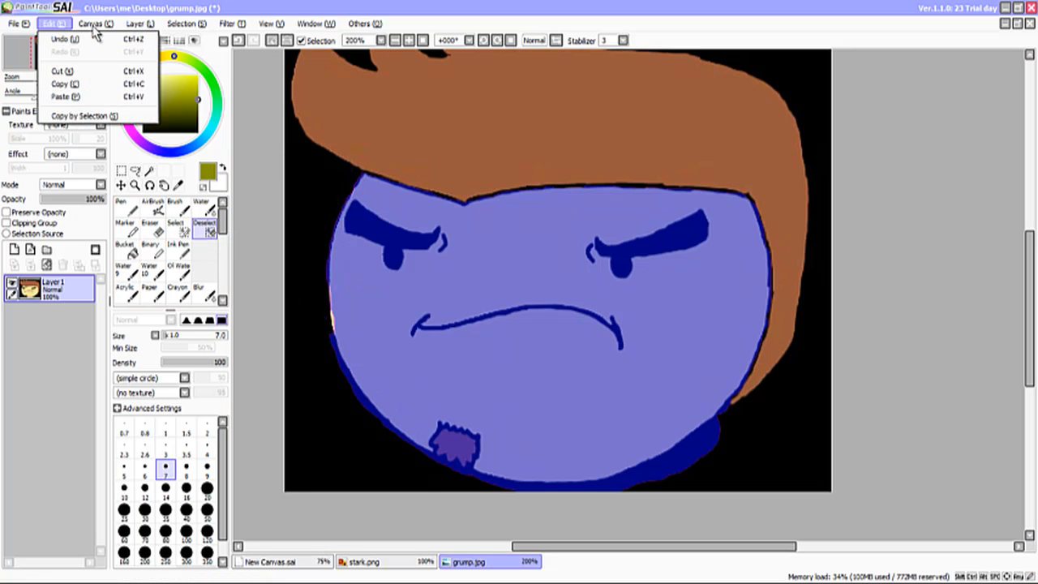
left_click(65, 39)
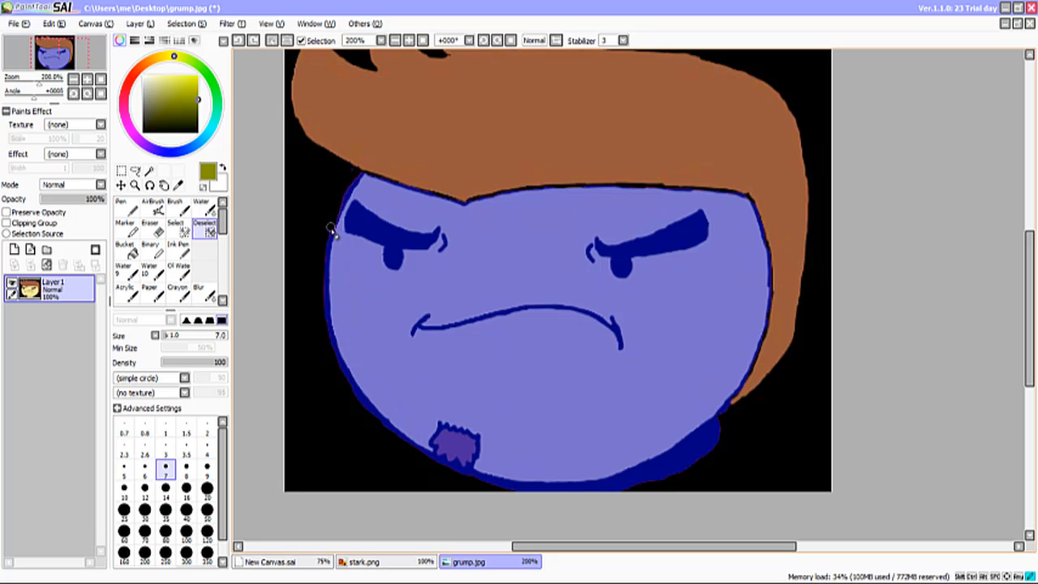
left_click(53, 23)
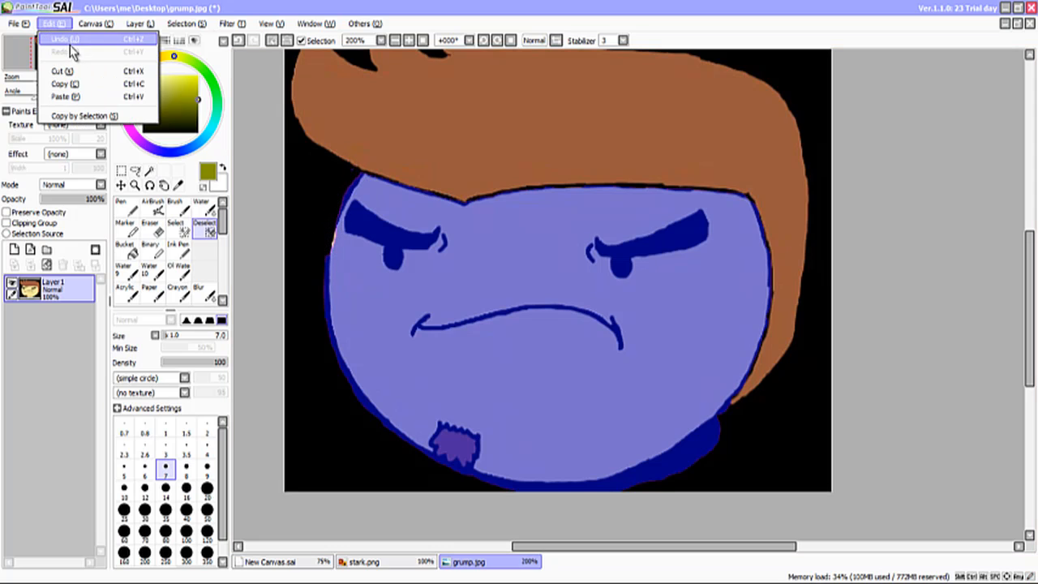
left_click(65, 39)
- Trim the excess black background from the selection around the face's outline with the size 7 Deselect tool
scroll(306, 185, "up", 4)
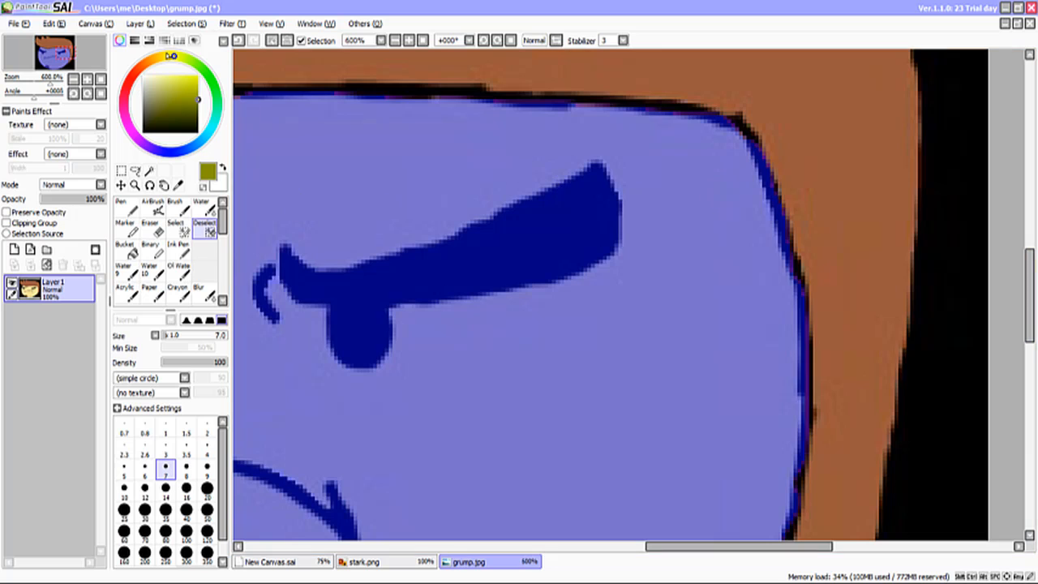
scroll(341, 222, "up", 2)
scroll(348, 222, "down", 7)
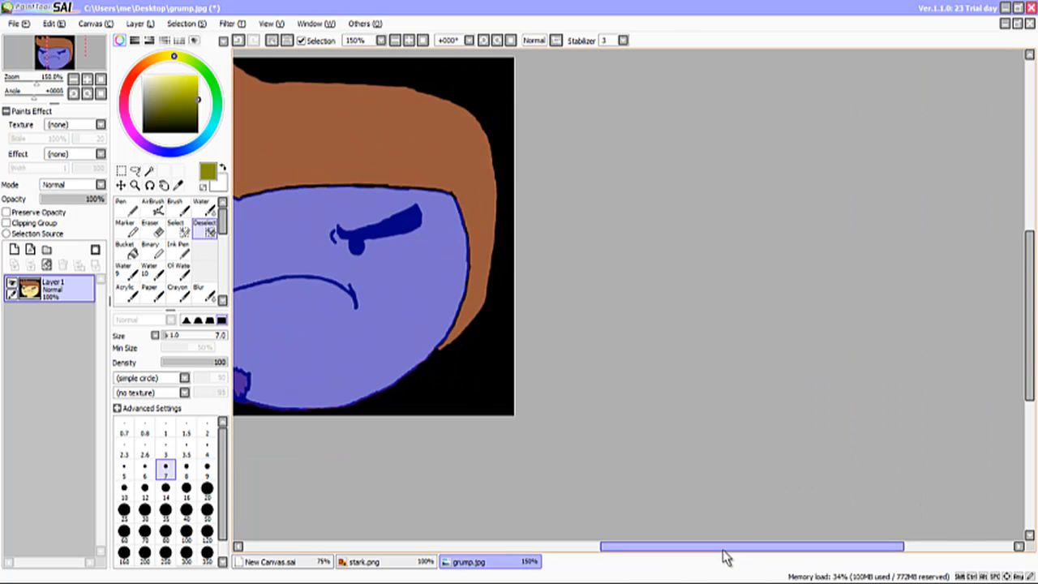
left_click_drag(722, 547, 607, 548)
scroll(523, 222, "down", 2)
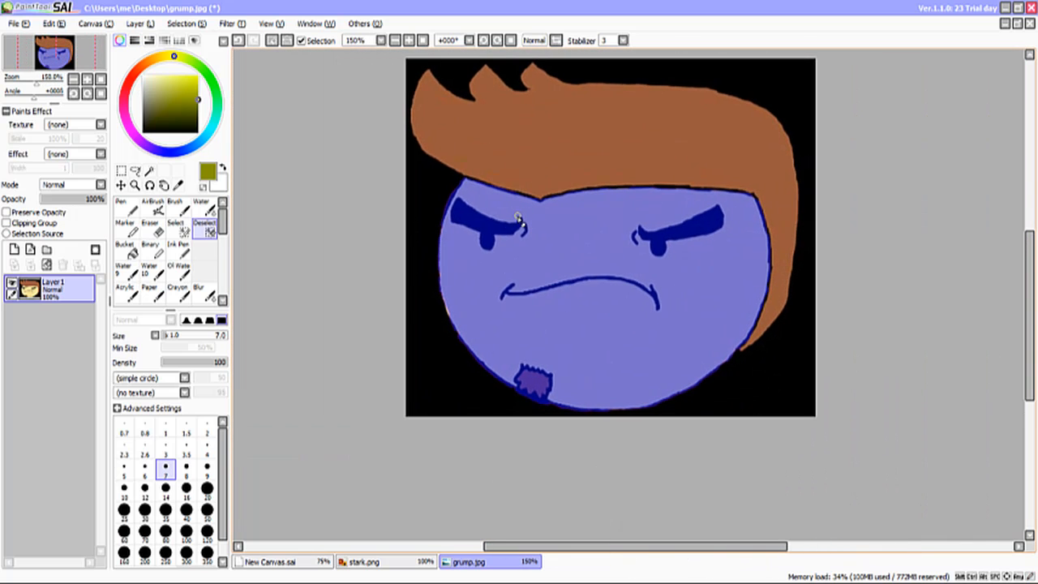
- Cut the selected face out of grump.jpg and paste it into New Canvas.sai
left_click(52, 24)
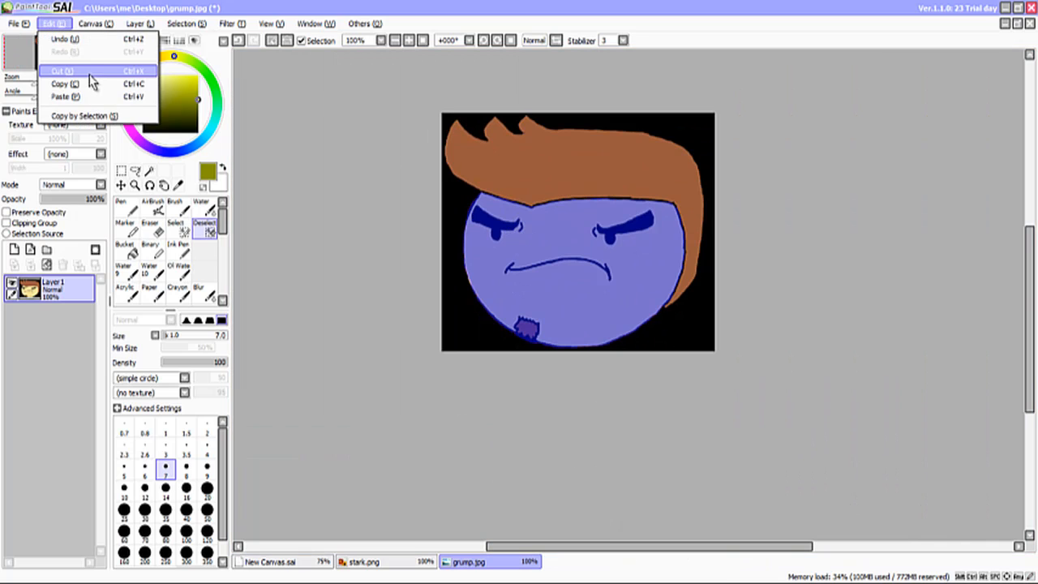
left_click(56, 37)
left_click(279, 562)
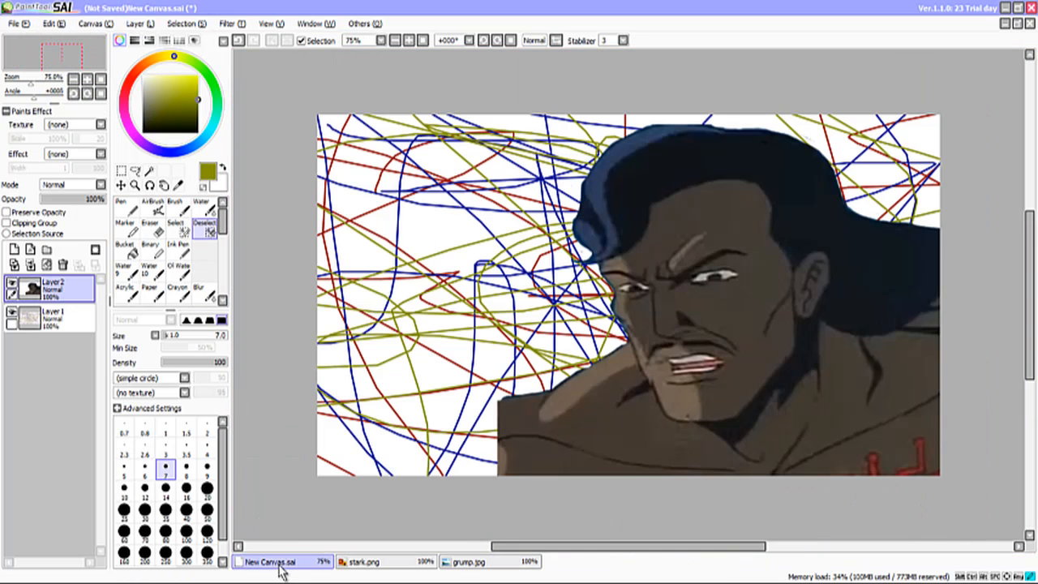
left_click(52, 24)
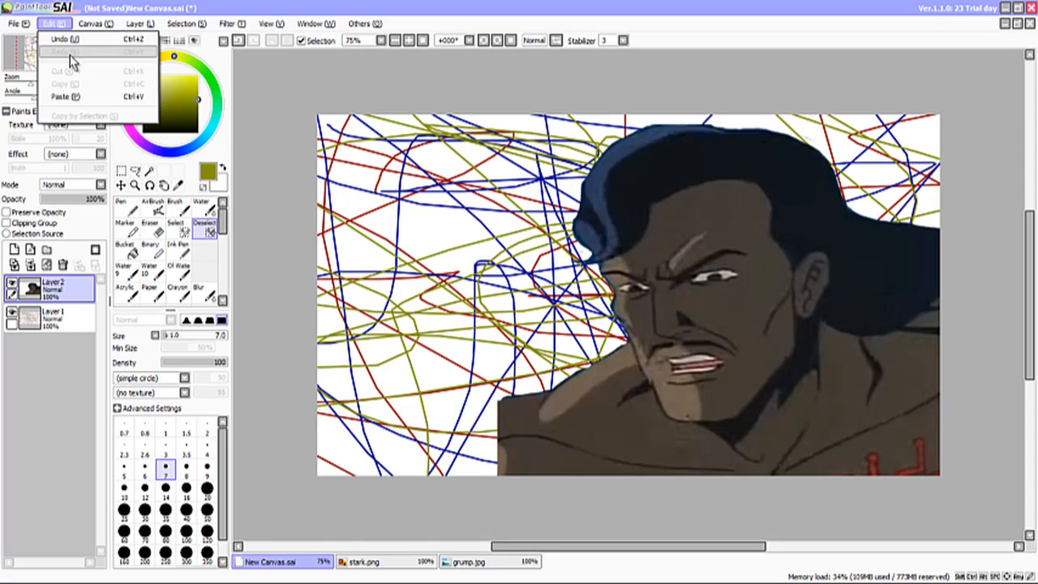
left_click(43, 92)
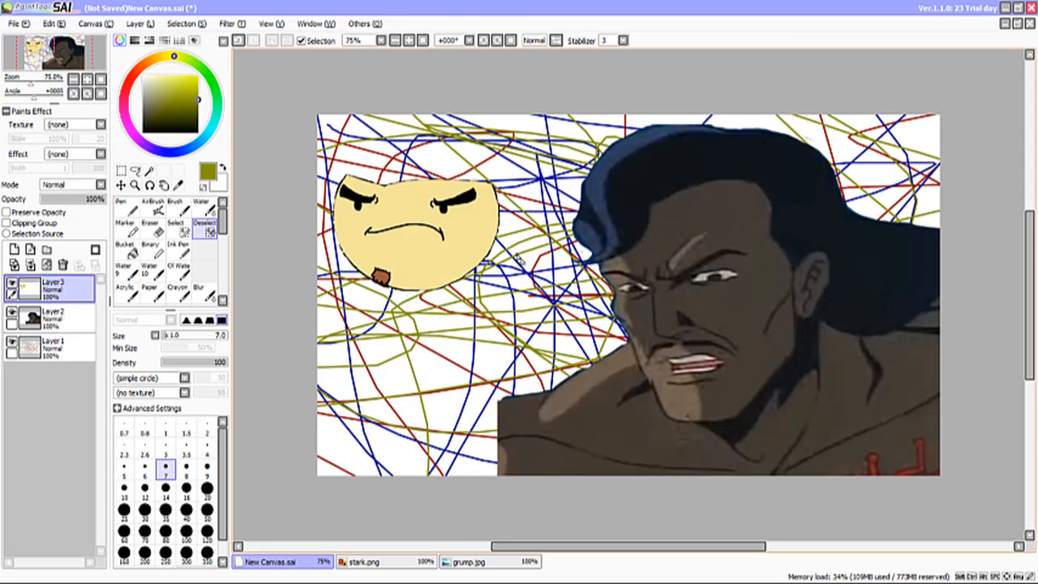
- Transform the pasted face: move it over the figure's face, stretch it downward, and rotate it slightly counter-clockwise
left_click(112, 24)
mouse_move(140, 23)
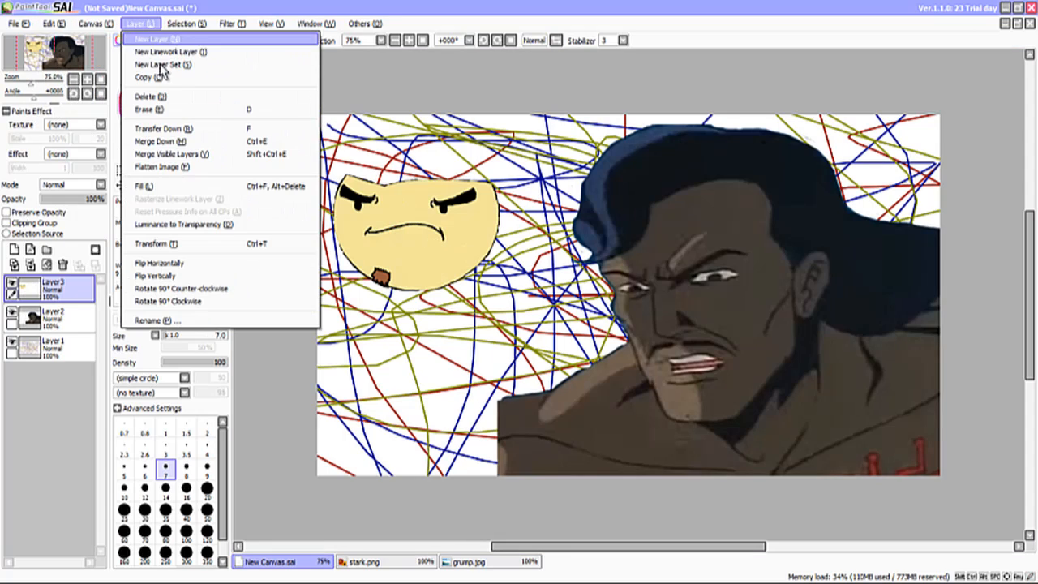
left_click(170, 243)
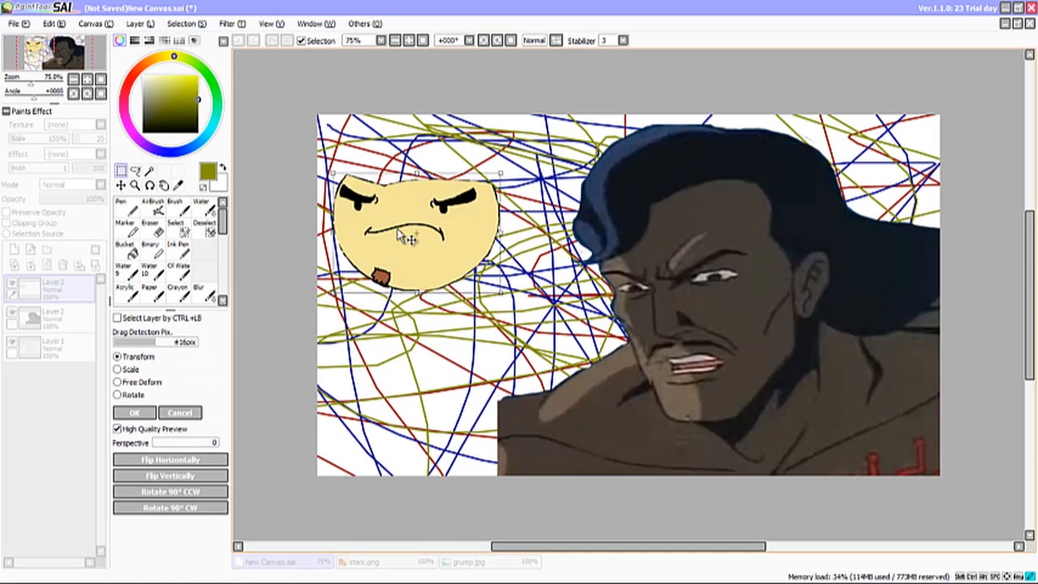
left_click_drag(404, 237, 684, 316)
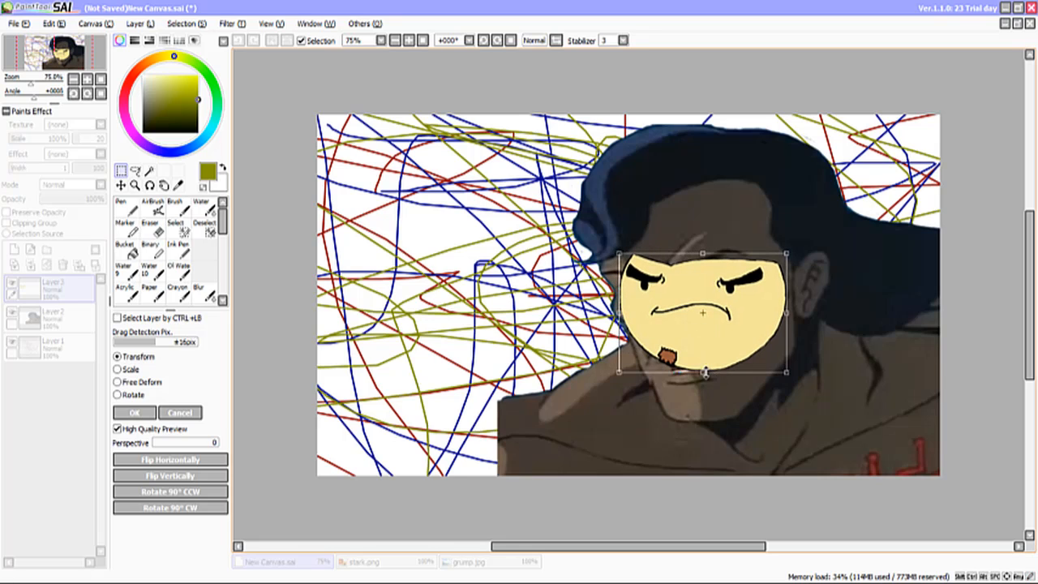
left_click_drag(704, 372, 707, 403)
left_click_drag(713, 351, 713, 340)
left_click_drag(803, 319, 793, 288)
left_click_drag(714, 315, 707, 318)
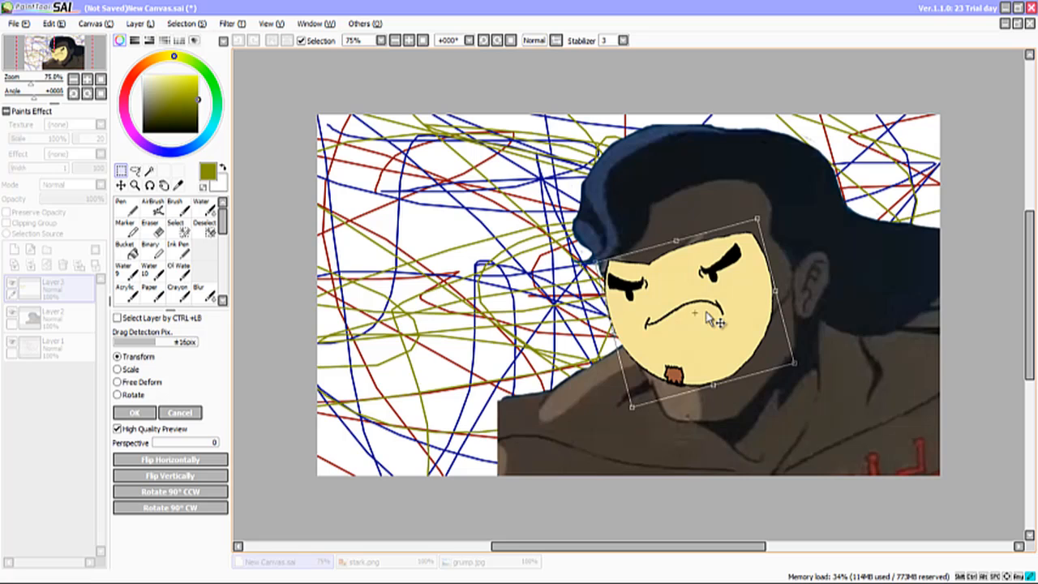
- Enlarge the tilted face, adjust its position, width and height to cover the figure's face, and apply the transformation
left_click_drag(759, 218, 791, 173)
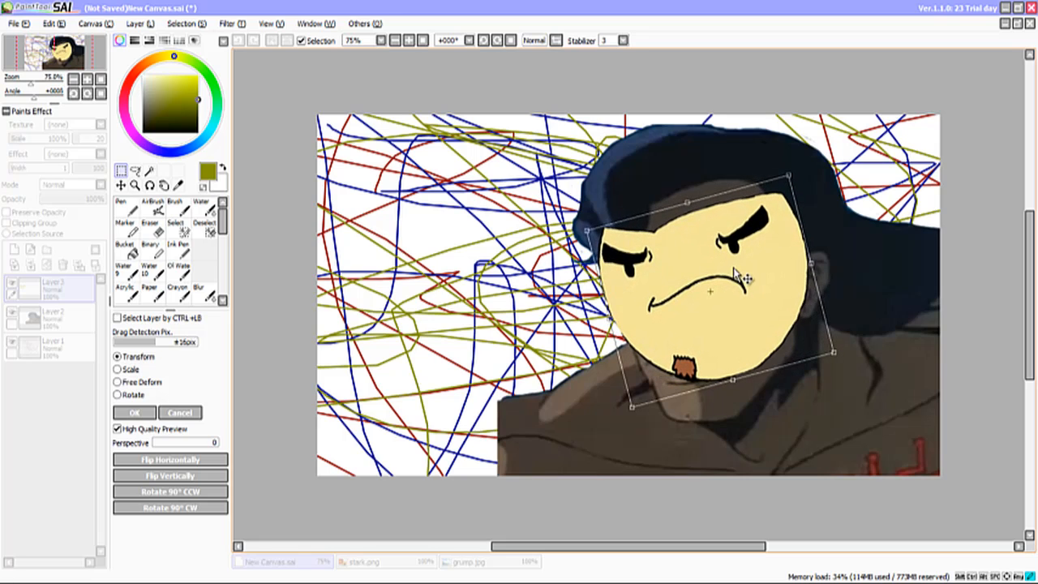
left_click_drag(736, 280, 720, 305)
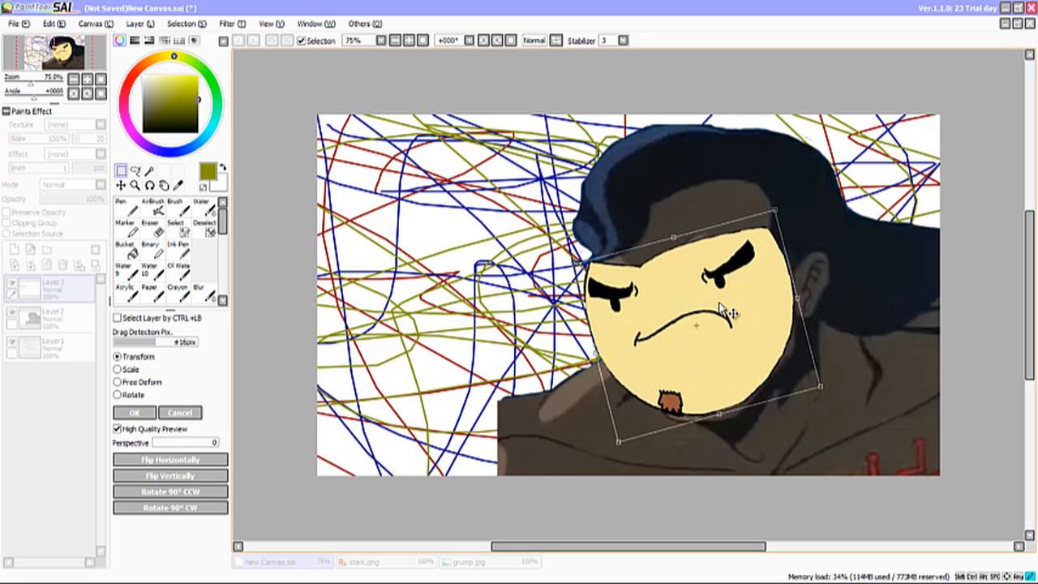
left_click_drag(676, 238, 679, 240)
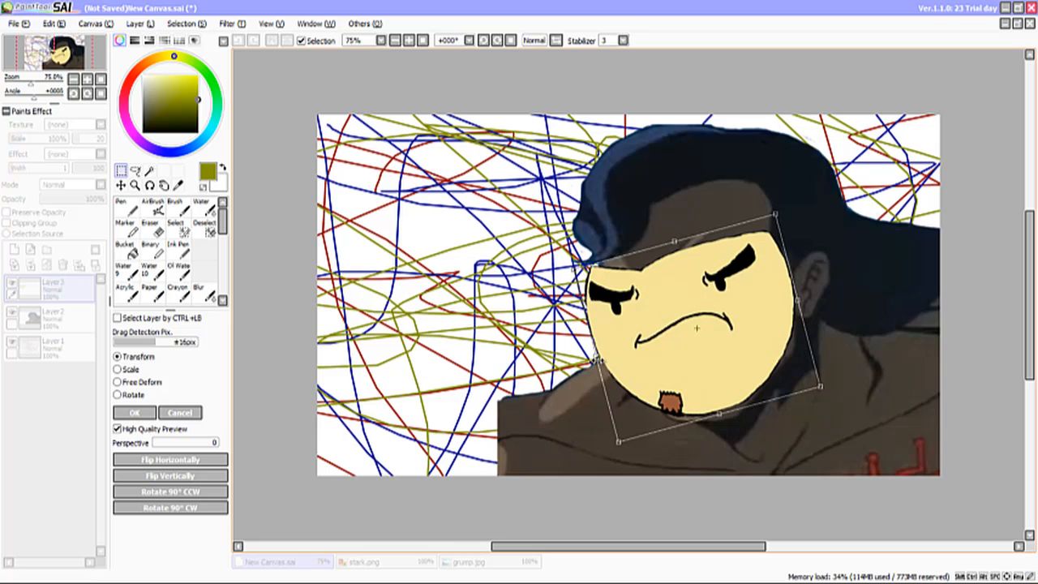
left_click_drag(597, 359, 613, 354)
left_click_drag(707, 329, 702, 331)
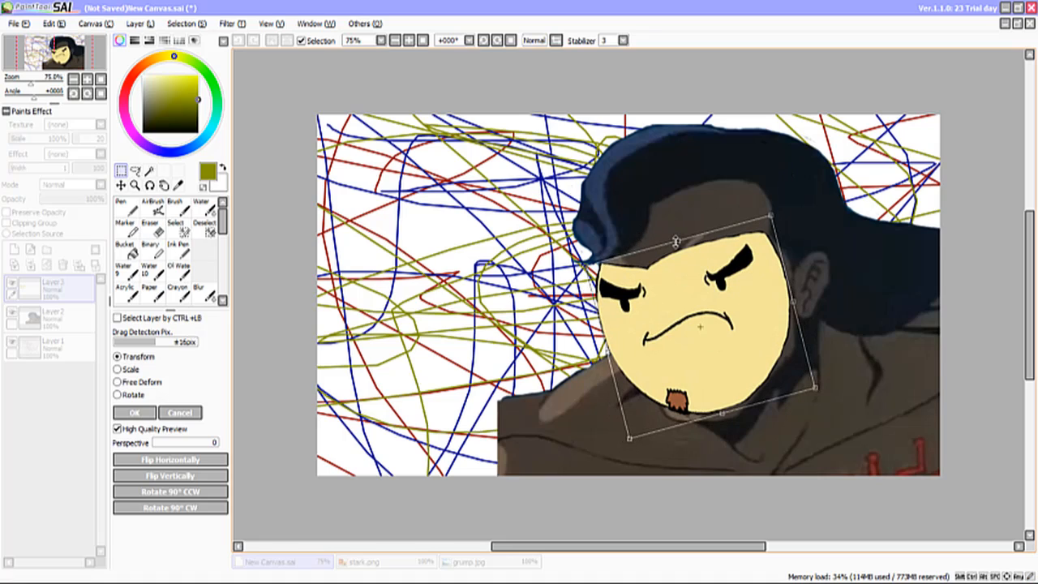
left_click_drag(676, 241, 674, 237)
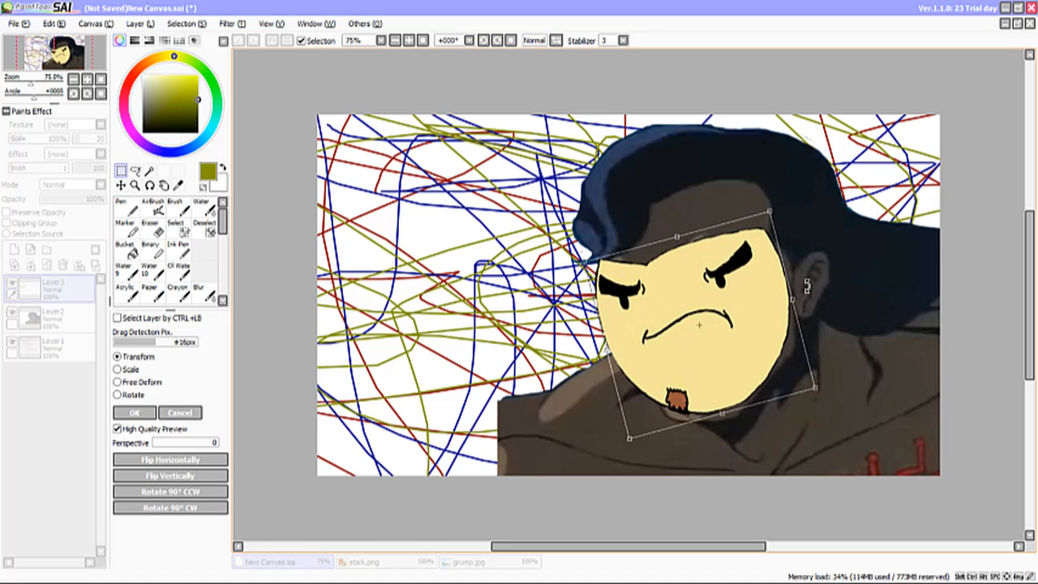
left_click(134, 412)
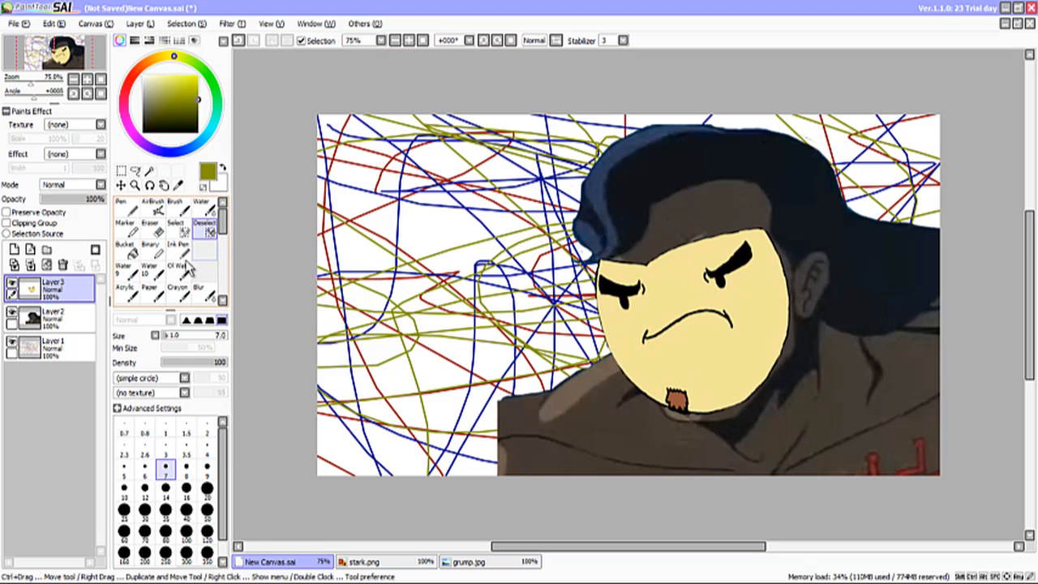
- Airbrush a large red patch on Layer3 over the scribbles beside the figure with brush size 250
left_click(186, 509)
left_click(153, 207)
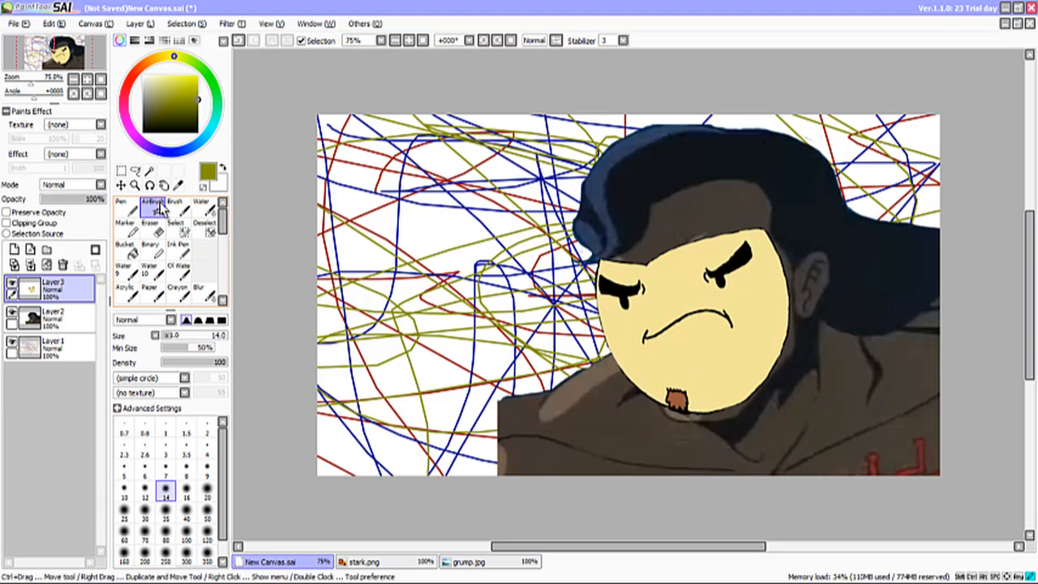
left_click(139, 75)
mouse_move(401, 197)
left_mouse_down()
mouse_move(446, 213)
mouse_move(401, 255)
mouse_move(358, 196)
mouse_move(471, 162)
mouse_move(456, 302)
mouse_move(442, 280)
left_mouse_up()
left_click(166, 559)
- Try a red airbrush stroke across the pasted face on Layer3 and undo it
mouse_move(518, 178)
left_mouse_down()
mouse_move(553, 195)
mouse_move(722, 271)
mouse_move(715, 323)
mouse_move(668, 376)
left_mouse_up()
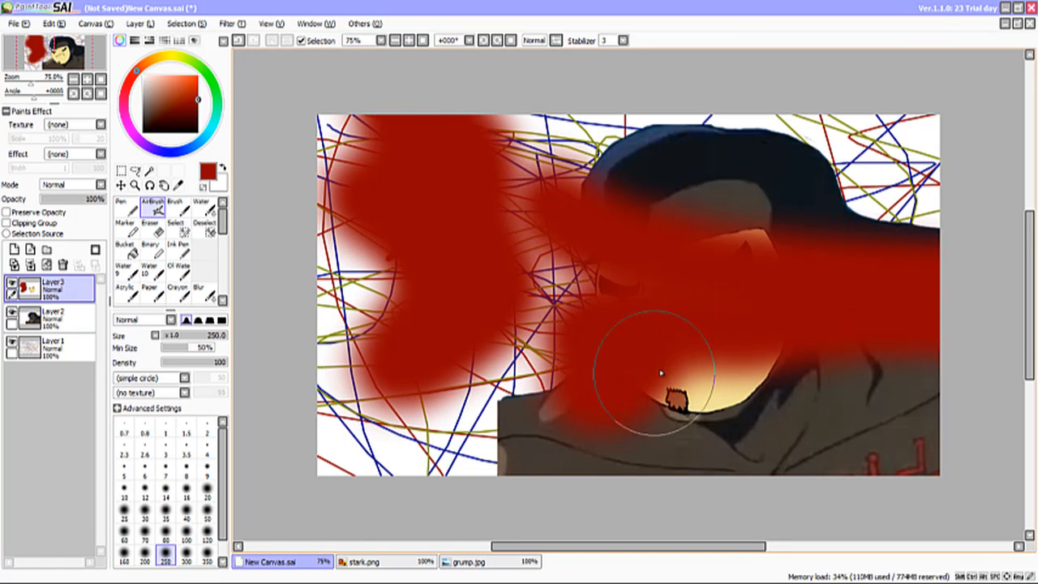
left_click(55, 24)
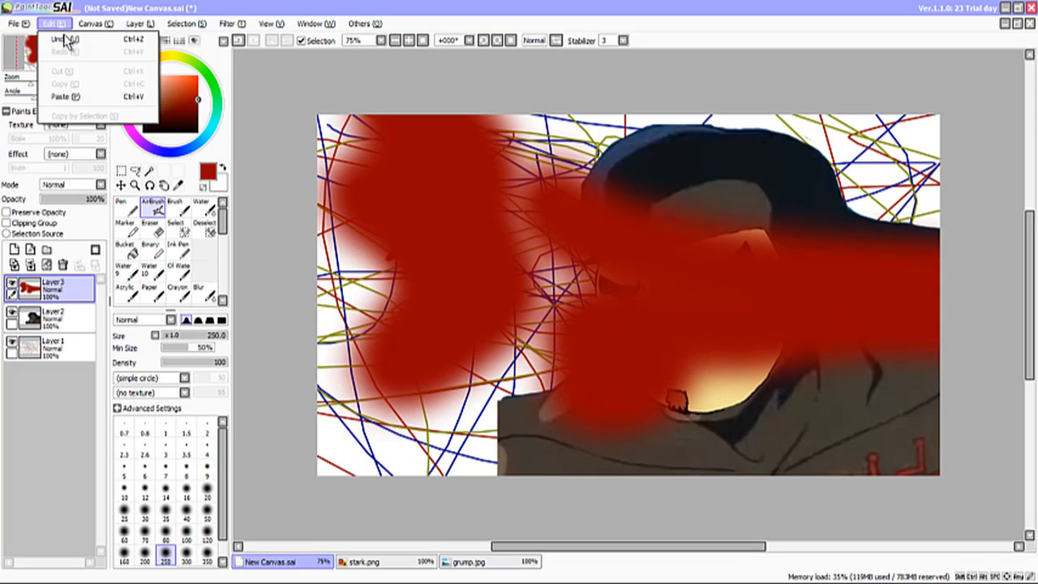
left_click(70, 40)
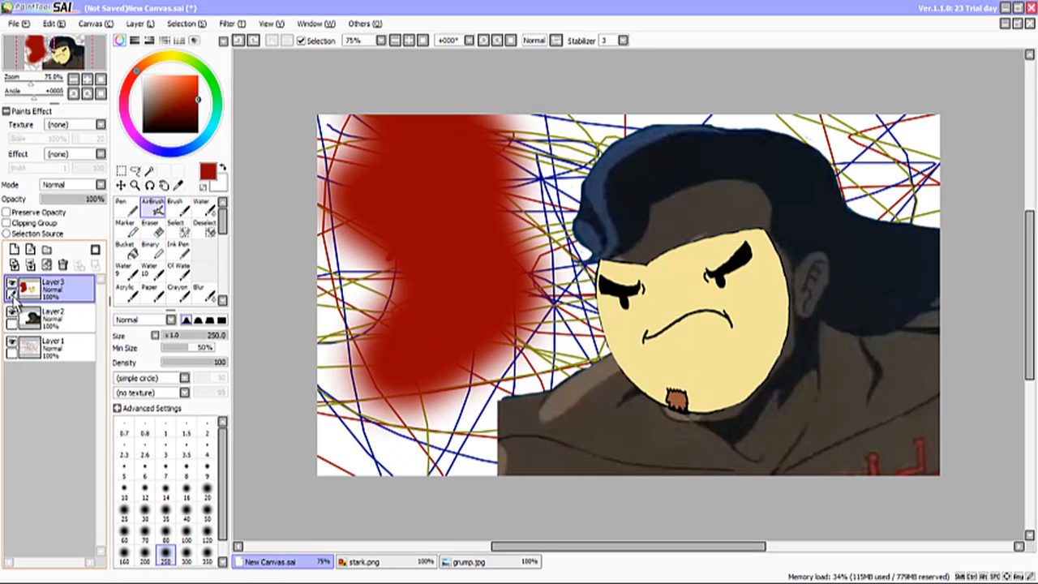
- Try airbrushing red over the figure's hair and body on Layer2, and undo the painting
left_click(12, 323)
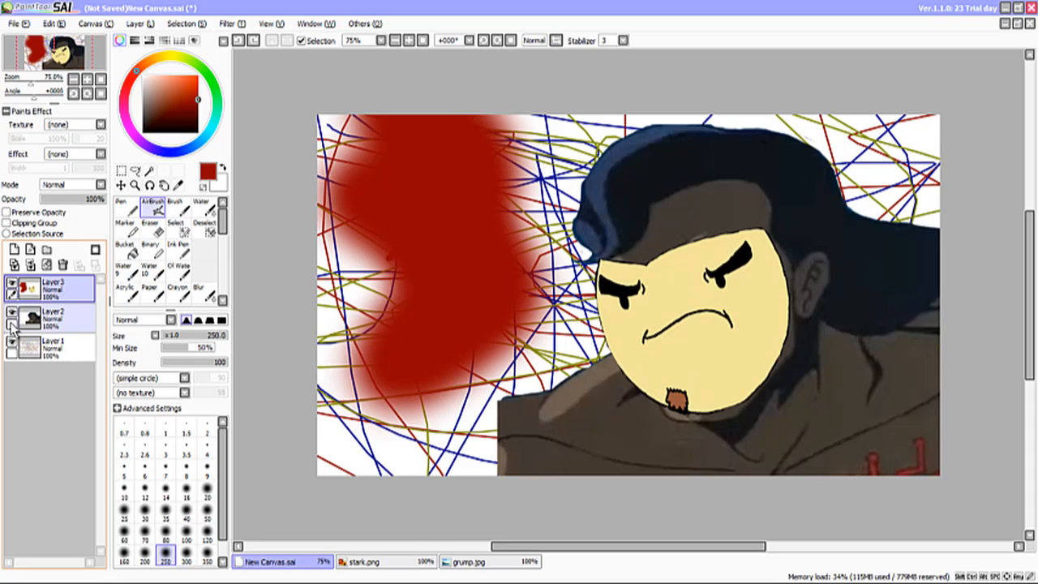
left_click(34, 326)
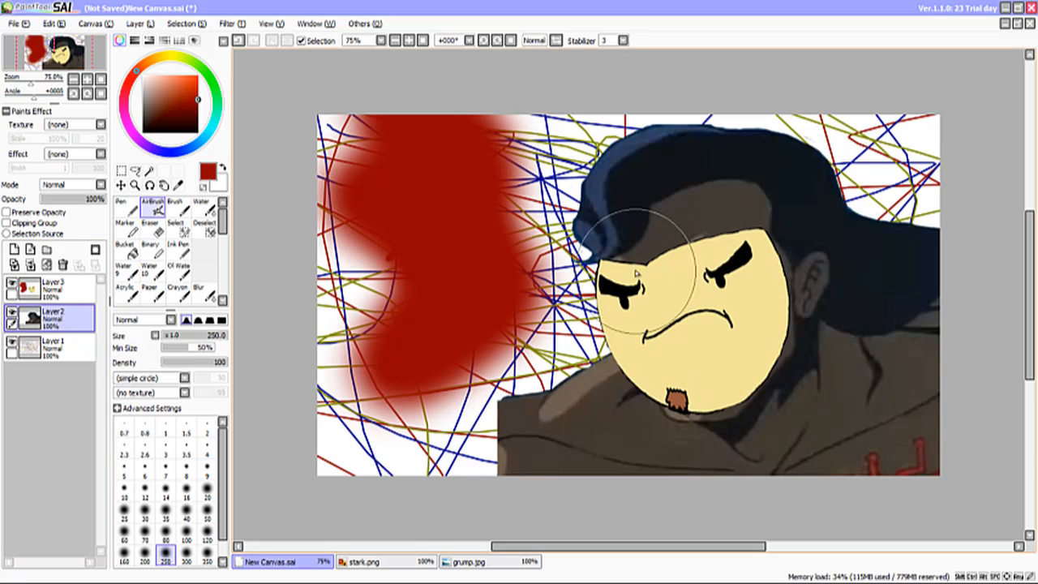
mouse_move(631, 248)
left_mouse_down()
mouse_move(698, 243)
mouse_move(571, 276)
mouse_move(658, 252)
mouse_move(679, 288)
mouse_move(876, 320)
mouse_move(642, 406)
mouse_move(697, 393)
mouse_move(793, 219)
mouse_move(689, 162)
left_mouse_up()
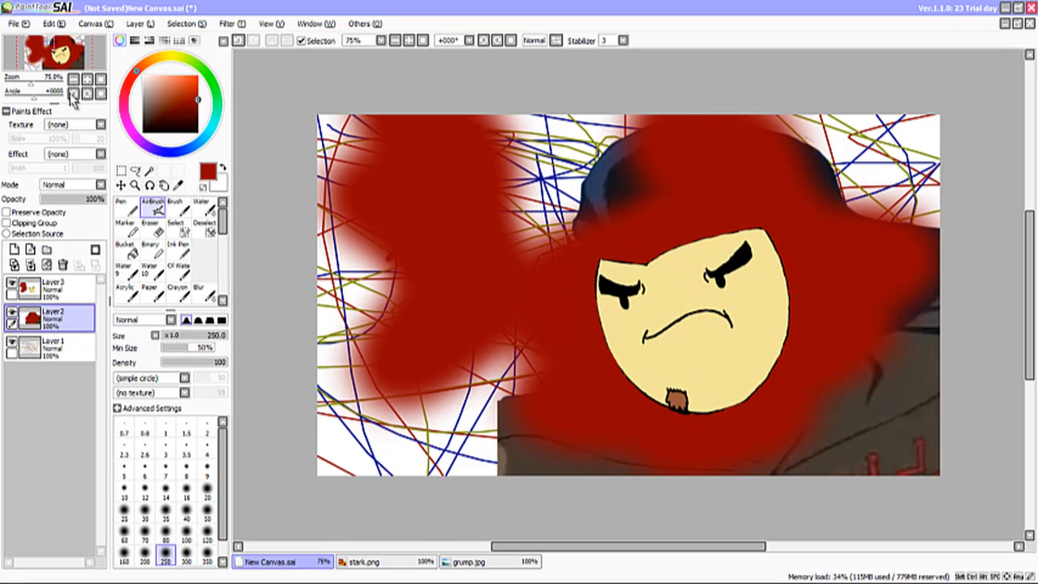
left_click(53, 24)
left_click(55, 41)
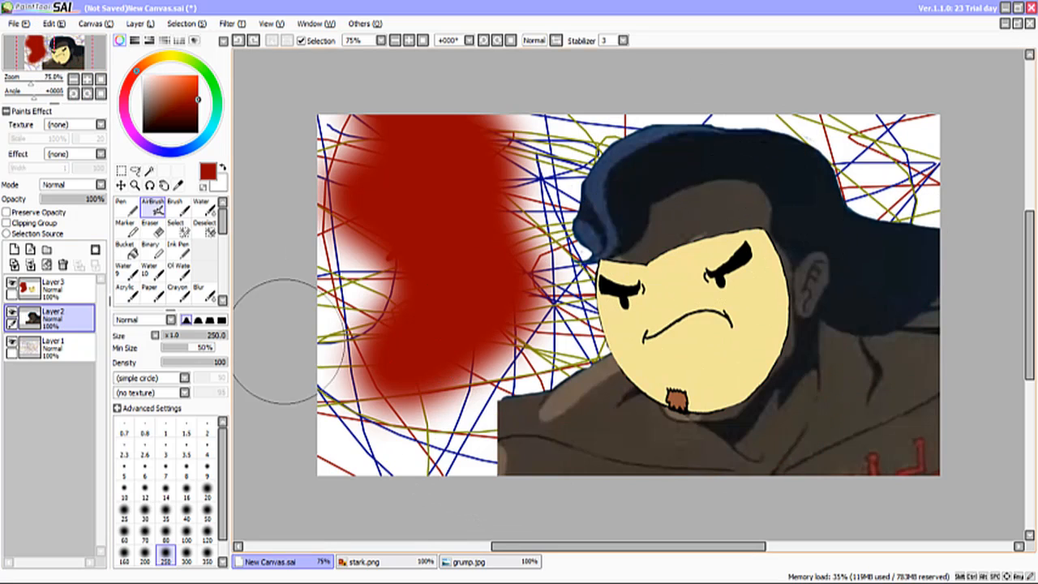
- Airbrush the whole of Layer1 red behind the figure, covering the scribbled lines
left_click(45, 347)
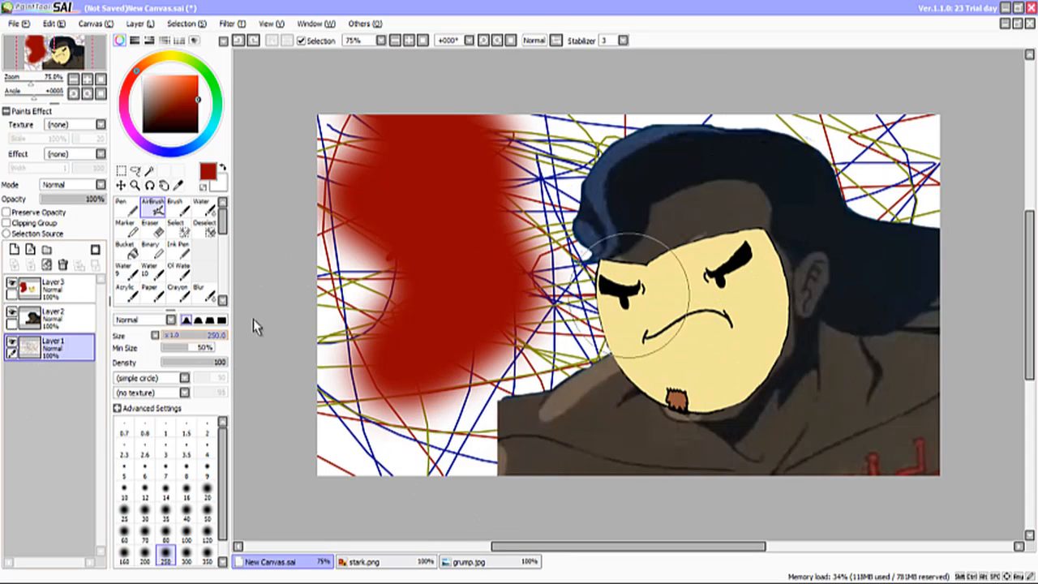
mouse_move(664, 92)
left_mouse_down()
mouse_move(493, 81)
mouse_move(729, 199)
left_mouse_up()
mouse_move(501, 265)
left_mouse_down()
mouse_move(348, 195)
mouse_move(387, 173)
mouse_move(457, 447)
mouse_move(235, 352)
mouse_move(903, 248)
mouse_move(776, 347)
mouse_move(995, 254)
left_mouse_up()
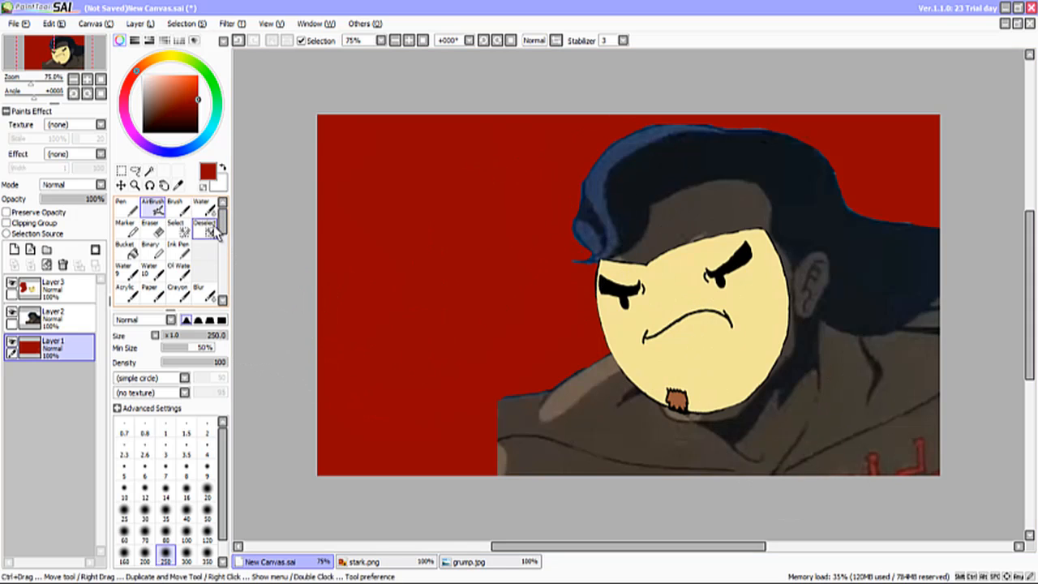
- Paint pale pink strokes on the red background of Layer1 with the oil watercolor brush at size 80
left_click(178, 269)
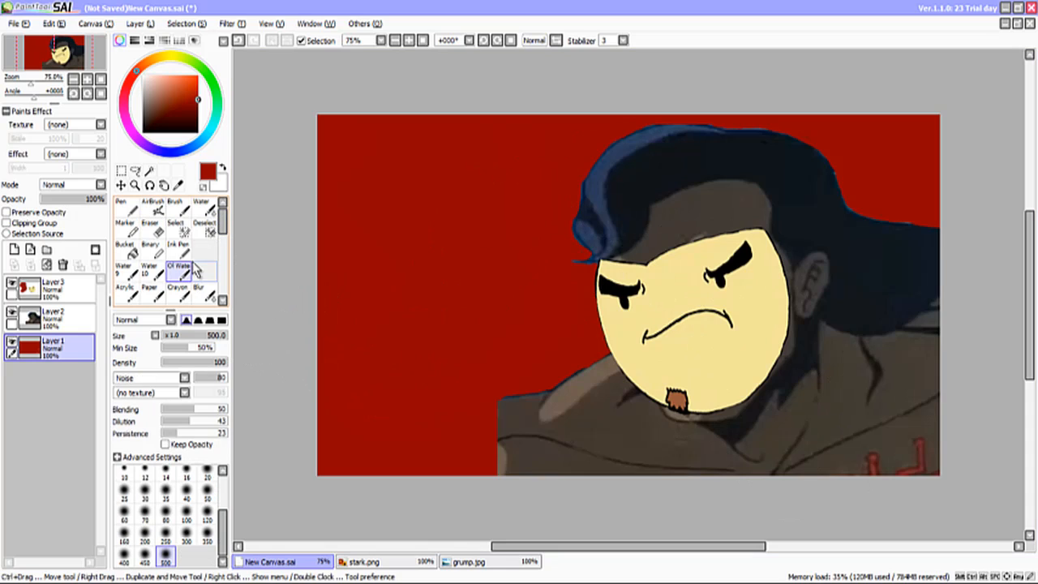
left_click(167, 516)
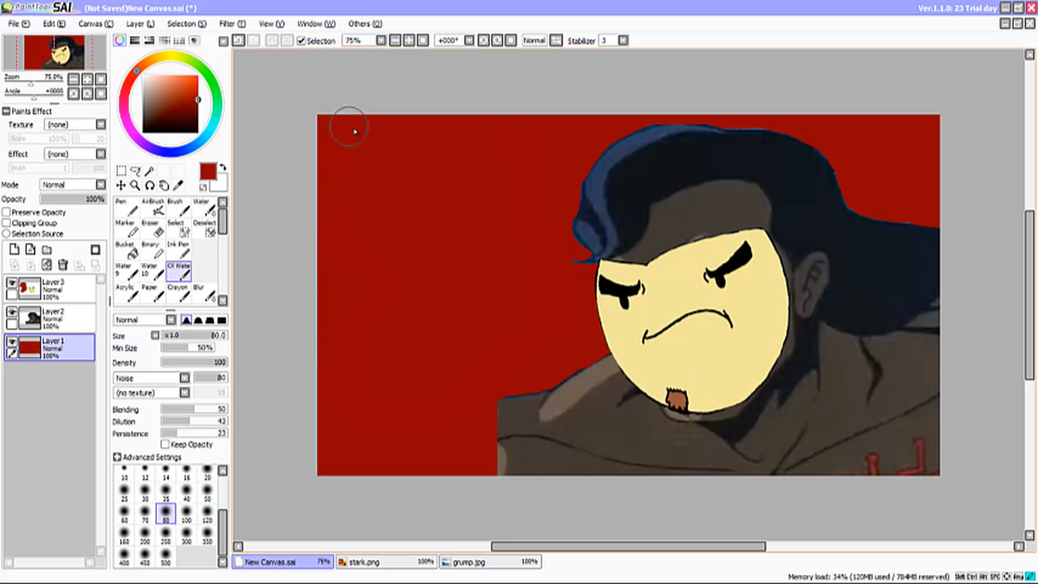
left_click(143, 76)
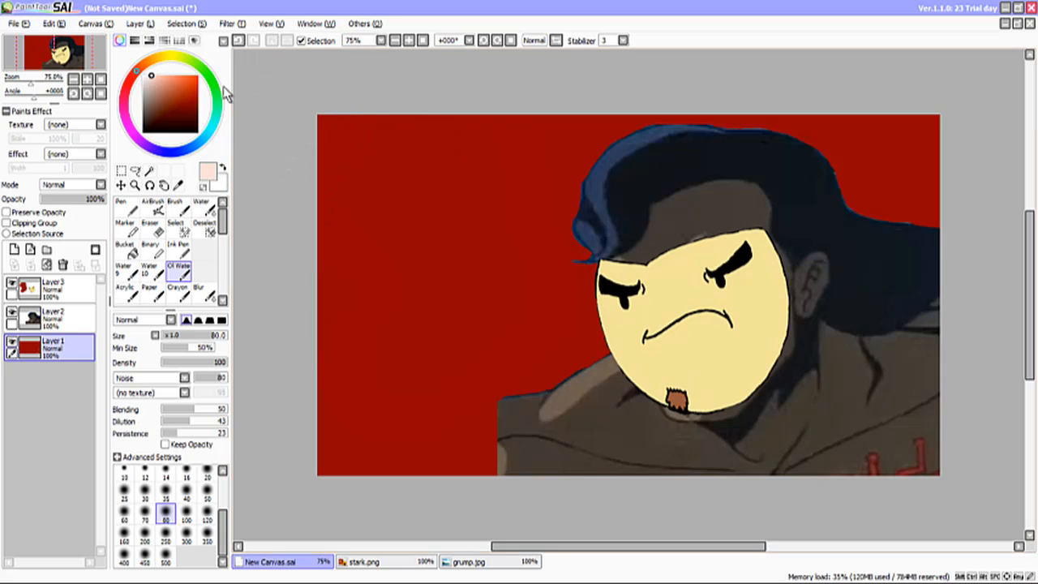
mouse_move(321, 120)
left_mouse_down()
mouse_move(437, 116)
mouse_move(302, 124)
mouse_move(458, 142)
mouse_move(434, 131)
mouse_move(537, 137)
mouse_move(534, 163)
mouse_move(463, 120)
mouse_move(393, 168)
mouse_move(459, 215)
mouse_move(423, 285)
mouse_move(587, 285)
mouse_move(573, 306)
mouse_move(403, 310)
left_mouse_up()
- Select Layer3, undo the last pink stroke, and hide Layer1
left_click(49, 288)
left_click(54, 24)
left_click(60, 38)
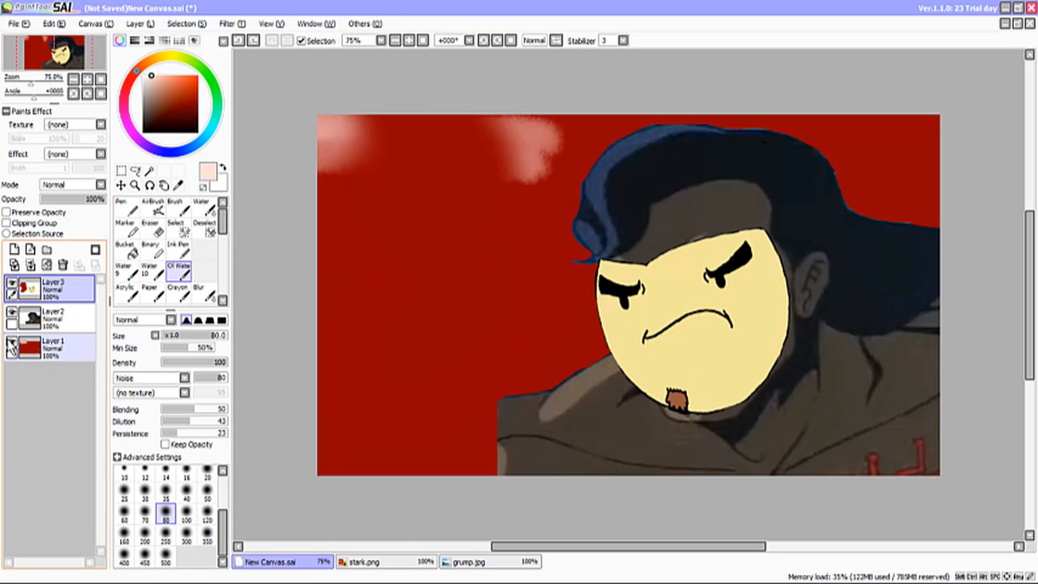
left_click(12, 344)
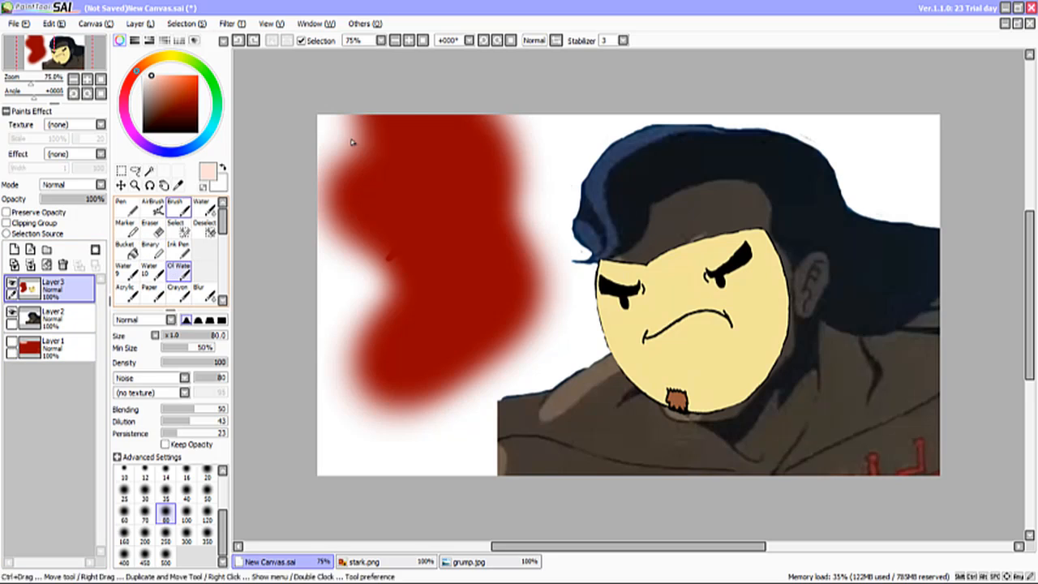
- Erase the lower part of the red patch on Layer3 with the Fine_Flat Eraser at size 350
left_click(150, 226)
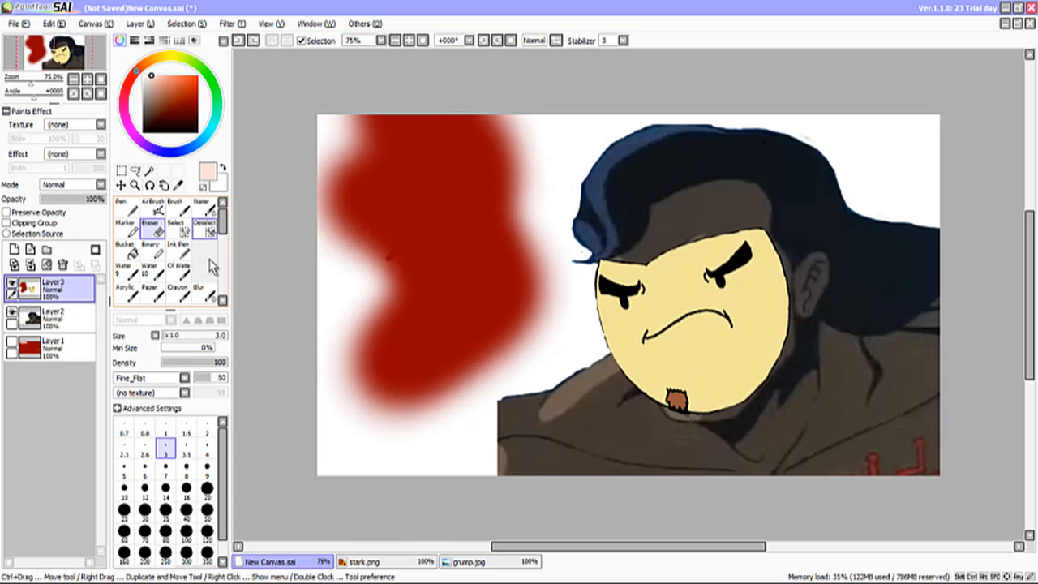
left_click(207, 554)
left_click_drag(353, 425, 470, 212)
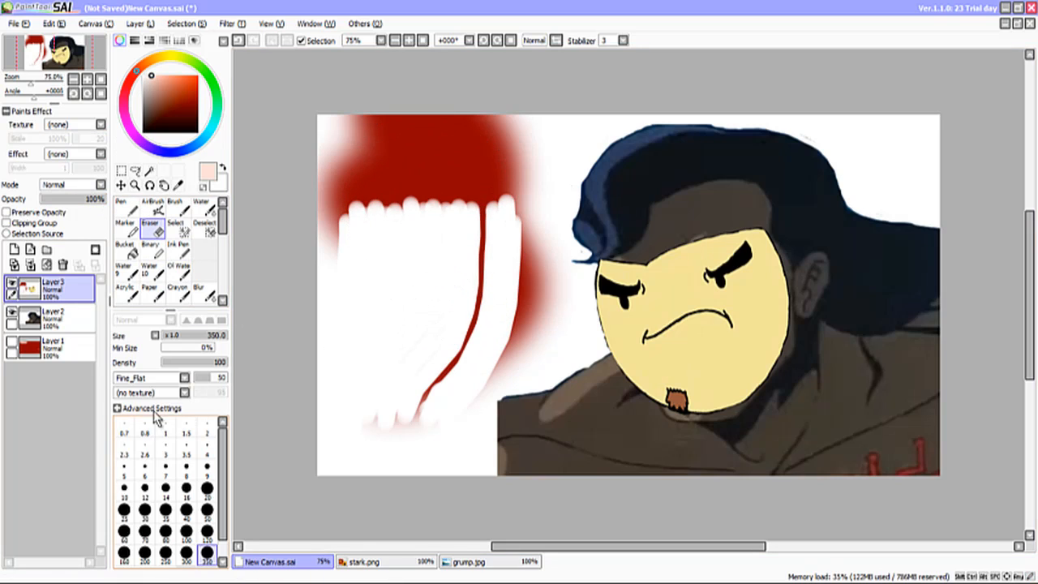
- Change the Eraser shape to simple circle and erase the rest of the red patch on Layer3
left_click(184, 378)
scroll(166, 414, "up", 2)
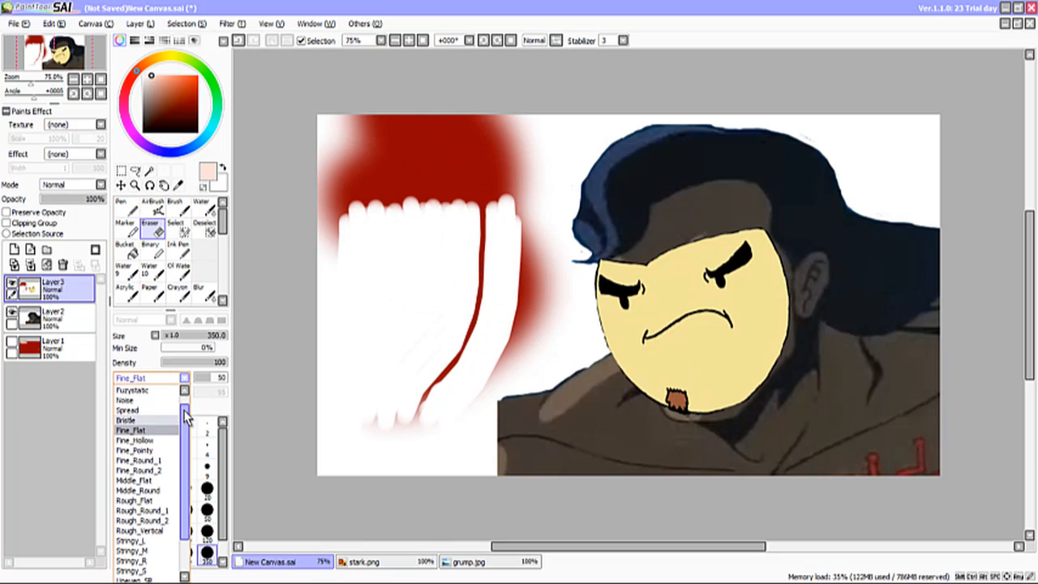
left_click(136, 390)
mouse_move(333, 259)
left_mouse_down()
mouse_move(429, 138)
mouse_move(462, 175)
mouse_move(483, 260)
mouse_move(476, 287)
mouse_move(416, 339)
mouse_move(375, 404)
mouse_move(380, 378)
mouse_move(475, 315)
left_mouse_up()
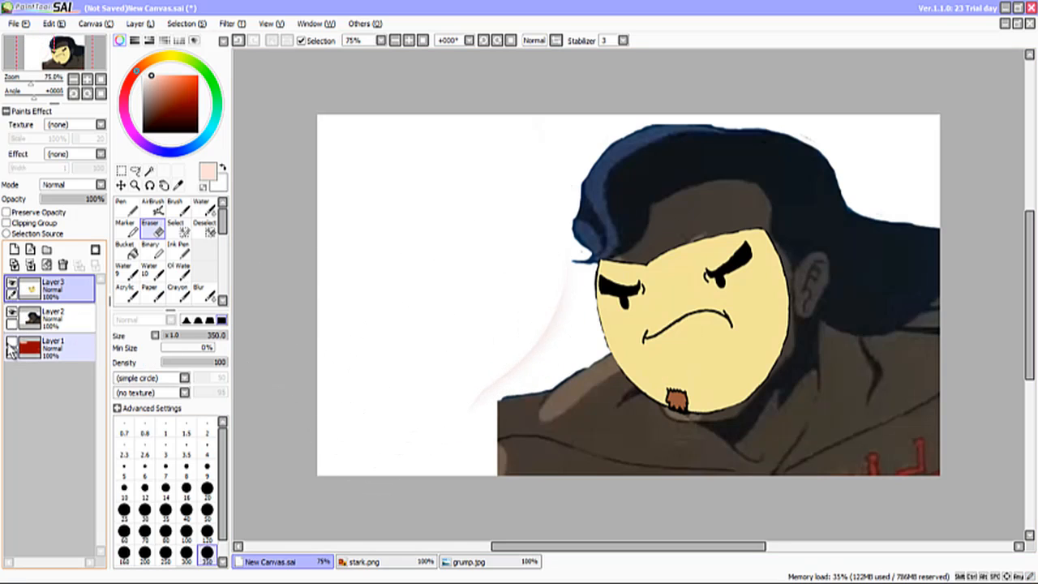
- Show and select Layer1 and cover its red background with pale pink and white oil watercolor strokes at size 200
left_click(12, 345)
left_click(18, 355)
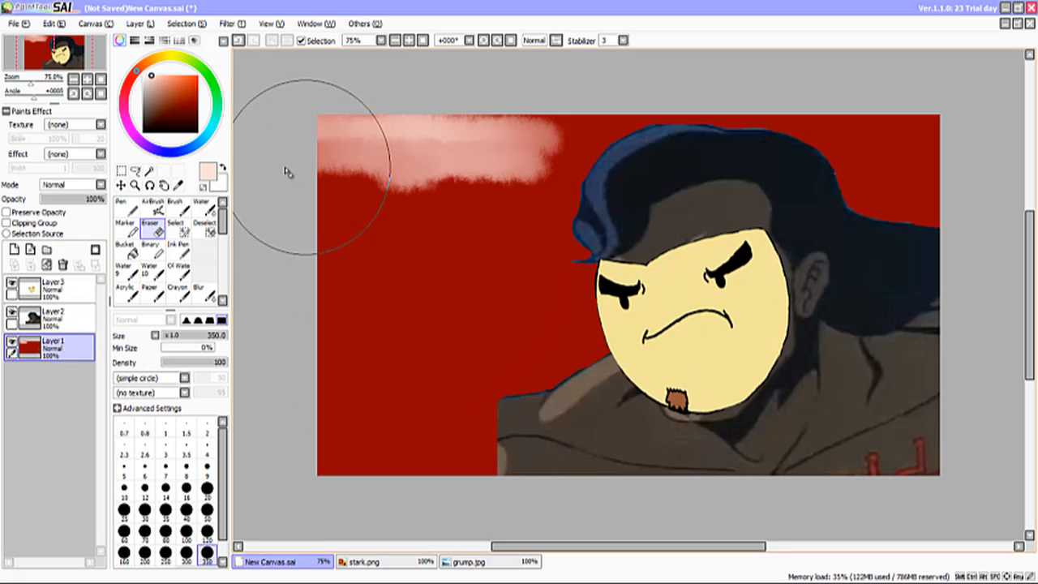
left_click(178, 270)
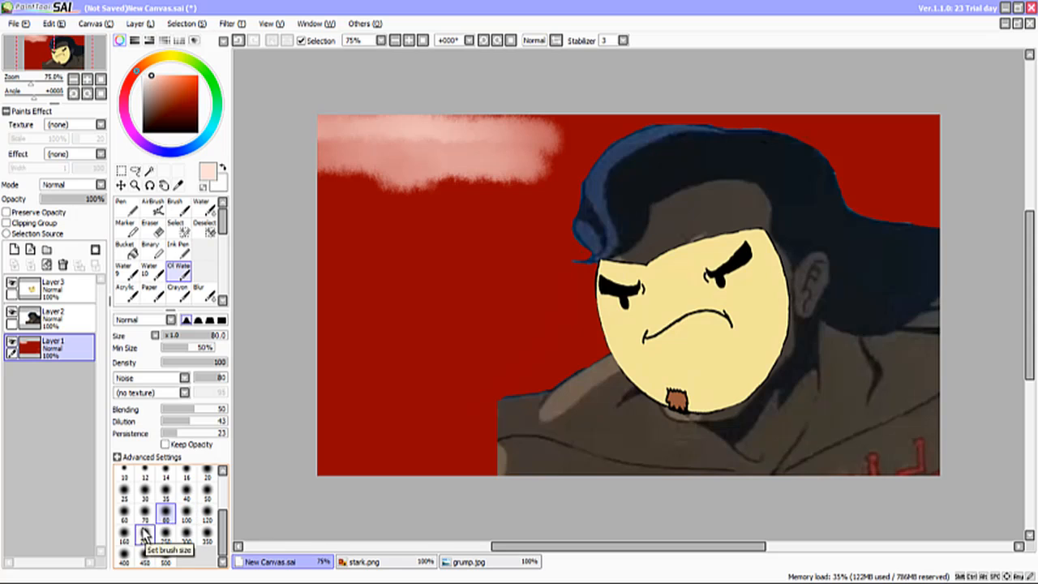
mouse_move(406, 185)
left_mouse_down()
mouse_move(932, 171)
mouse_move(341, 243)
mouse_move(359, 475)
mouse_move(859, 202)
mouse_move(713, 225)
left_mouse_up()
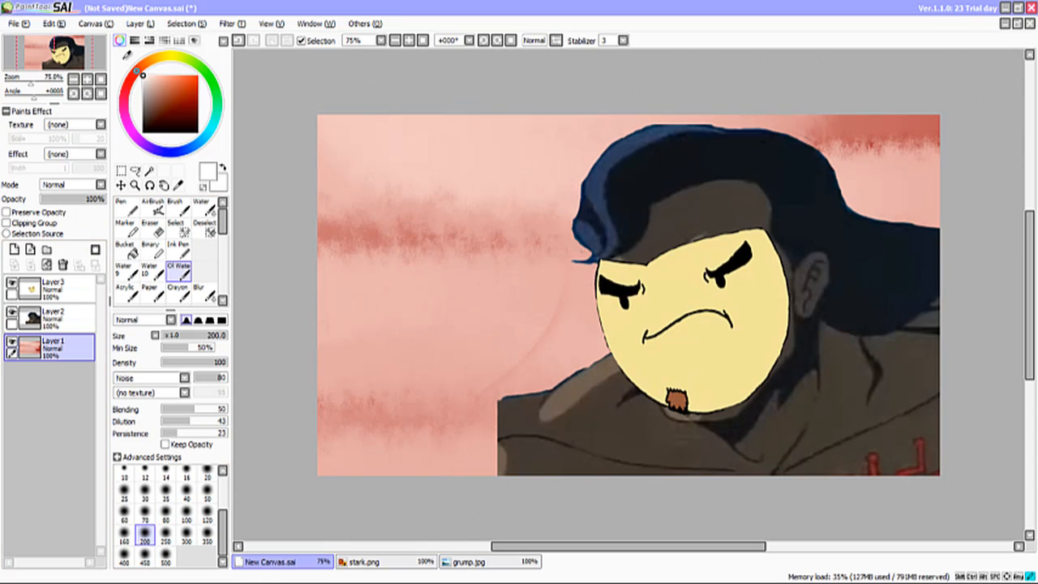
mouse_move(406, 138)
left_mouse_down()
mouse_move(563, 215)
mouse_move(352, 459)
mouse_move(1001, 301)
mouse_move(912, 128)
mouse_move(857, 209)
left_mouse_up()
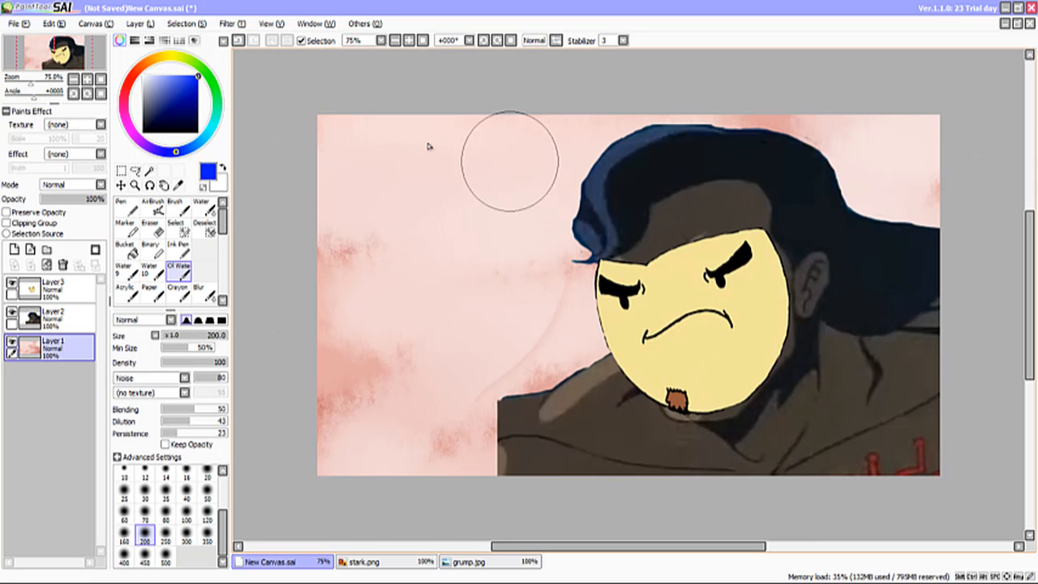
- Paint Layer1's background bright blue and brush white clouds over it with the oil watercolor brush at size 200
mouse_move(509, 160)
left_mouse_down()
mouse_move(924, 142)
mouse_move(340, 316)
mouse_move(454, 454)
mouse_move(262, 357)
mouse_move(370, 220)
mouse_move(595, 132)
mouse_move(795, 185)
mouse_move(486, 260)
left_mouse_up()
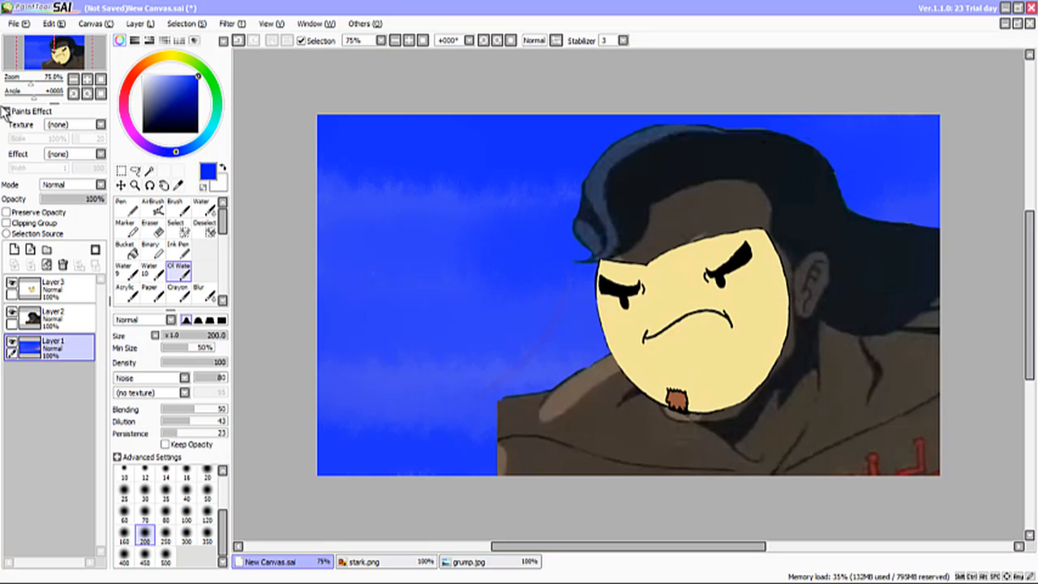
mouse_move(340, 129)
left_mouse_down()
mouse_move(267, 128)
mouse_move(428, 115)
mouse_move(514, 300)
mouse_move(620, 445)
mouse_move(532, 174)
mouse_move(868, 197)
mouse_move(912, 175)
left_mouse_up()
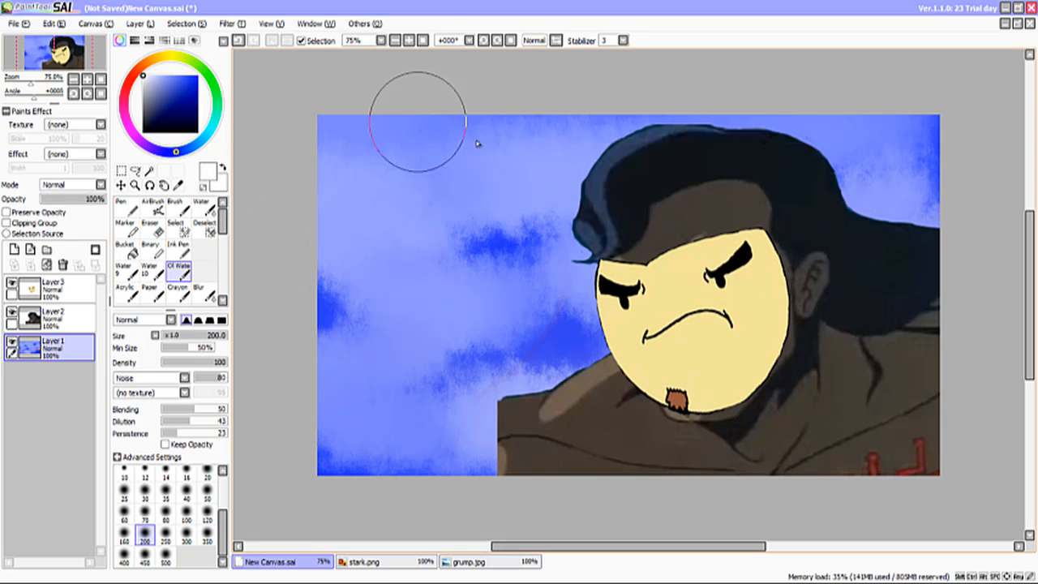
mouse_move(418, 122)
left_mouse_down()
mouse_move(370, 157)
mouse_move(394, 204)
mouse_move(371, 360)
mouse_move(519, 403)
mouse_move(463, 308)
mouse_move(533, 173)
mouse_move(803, 44)
mouse_move(916, 200)
mouse_move(873, 343)
left_mouse_up()
mouse_move(351, 487)
left_mouse_down()
mouse_move(413, 447)
mouse_move(322, 301)
mouse_move(547, 366)
left_mouse_up()
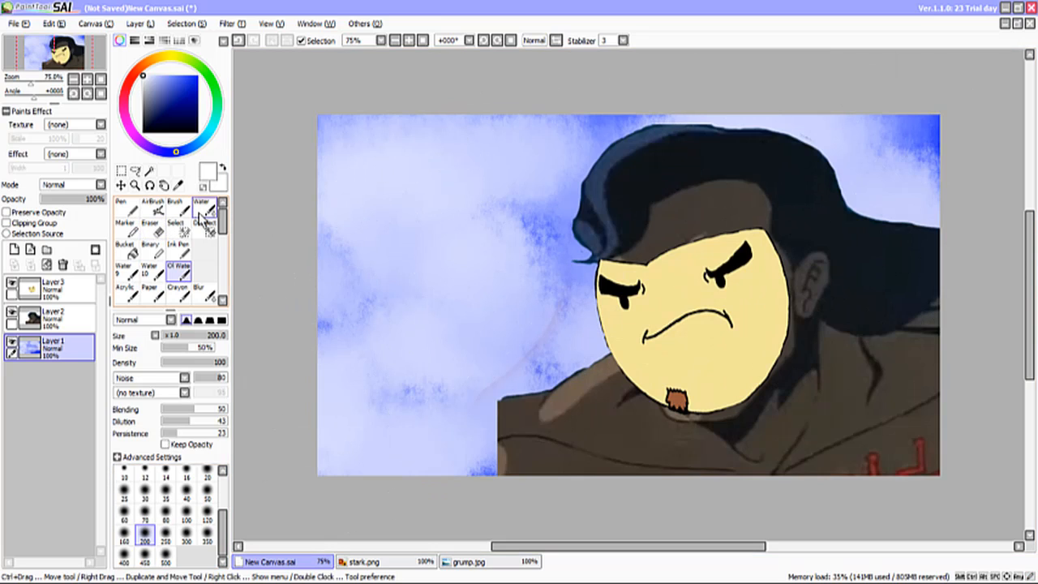
- Paint a large solid yellow sun in the upper-left sky on Layer1 with the Pen at size 350
left_click(129, 212)
left_click(168, 55)
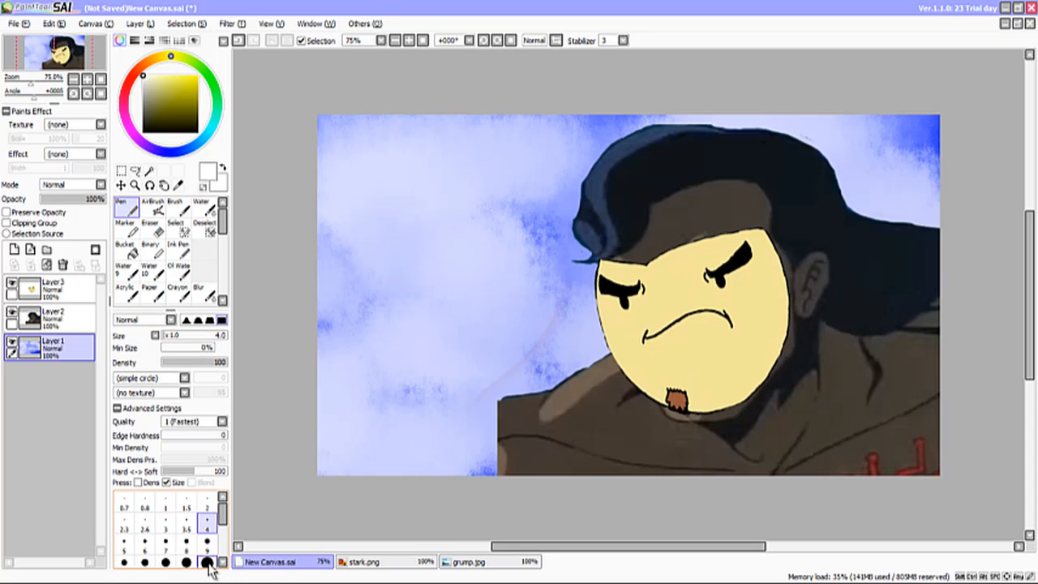
left_click_drag(217, 514, 207, 539)
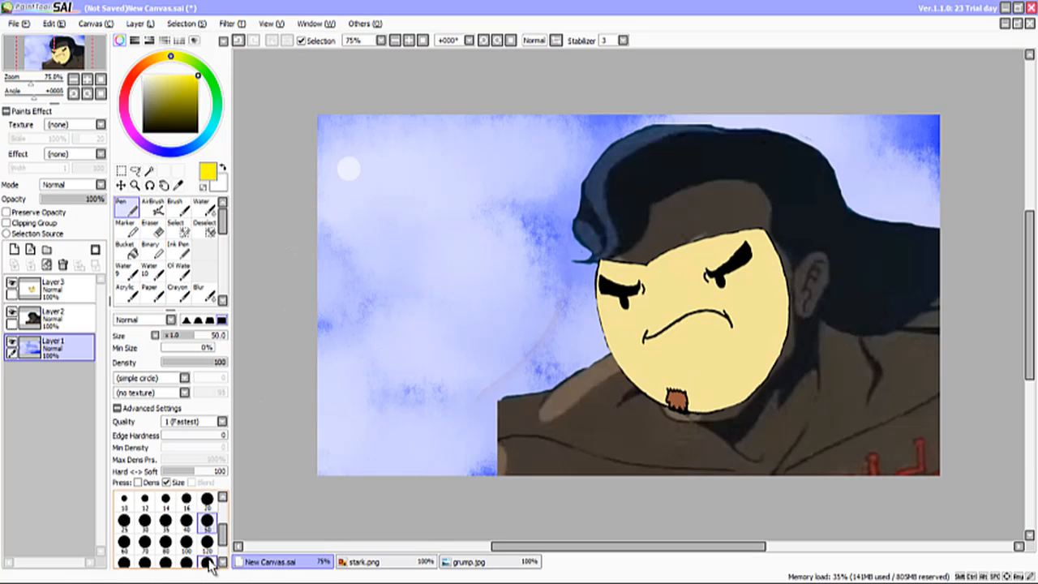
left_click(408, 198)
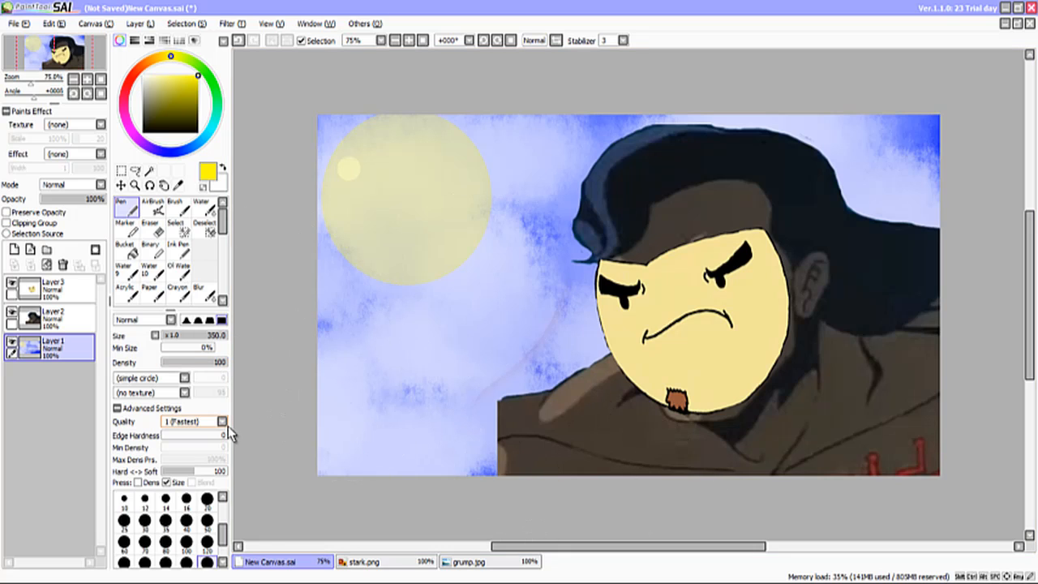
mouse_move(386, 197)
left_mouse_down()
mouse_move(415, 203)
mouse_move(408, 189)
mouse_move(438, 211)
left_mouse_up()
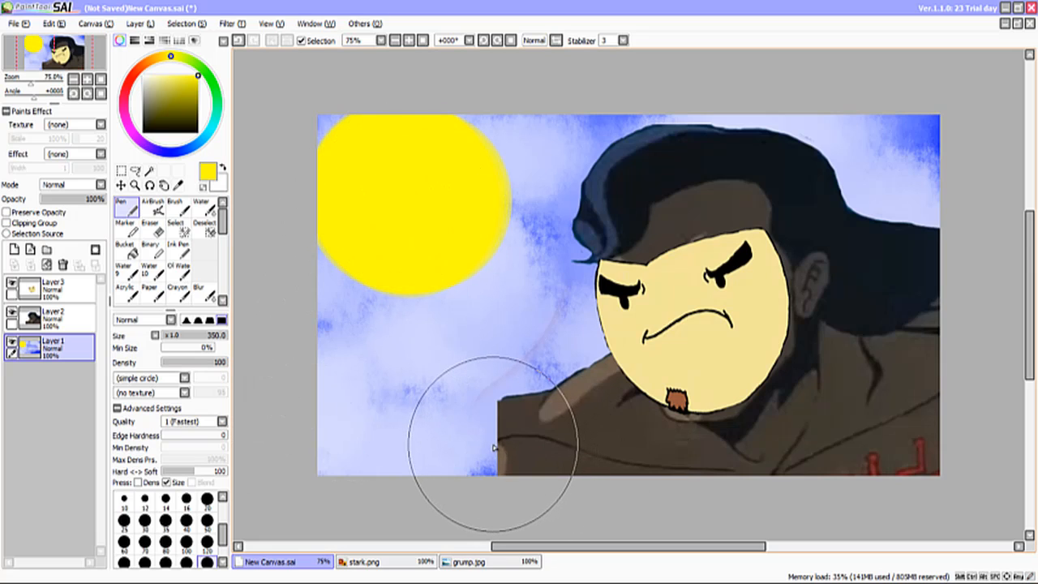